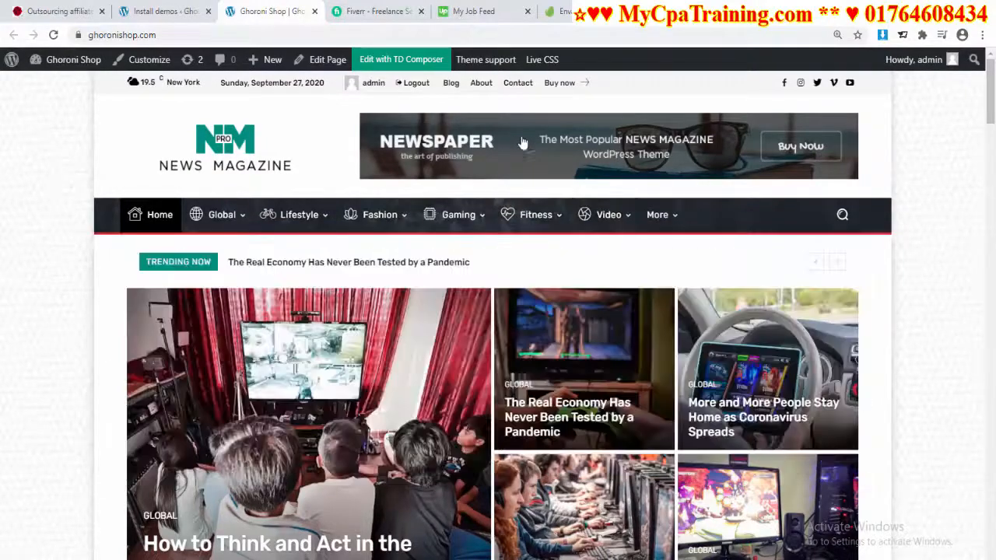
# Step: Look through the finished Ghoroni Shop news homepage, from the header down to the footer
pyautogui.scroll(-5, 500, 445)
pyautogui.scroll(-15, 492, 432)
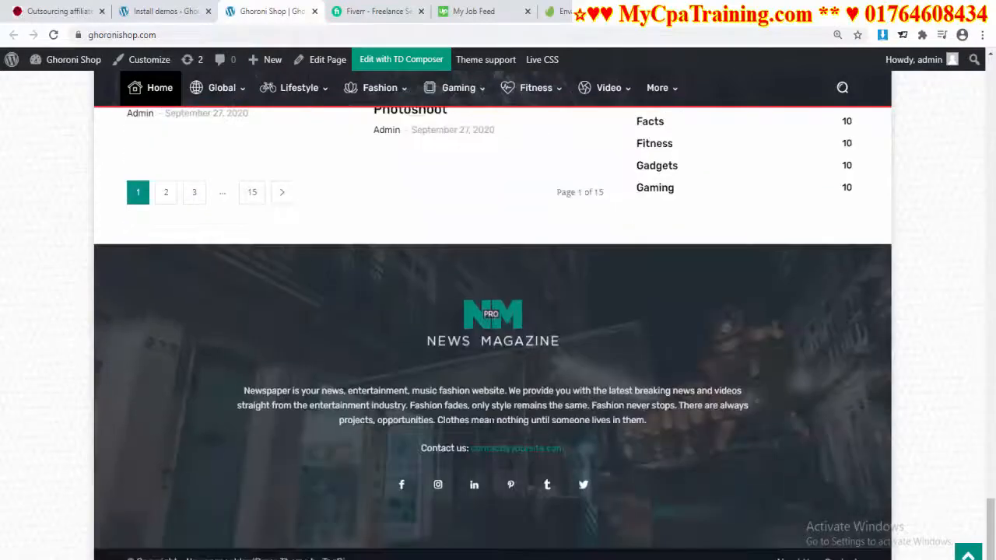
pyautogui.scroll(8, 491, 423)
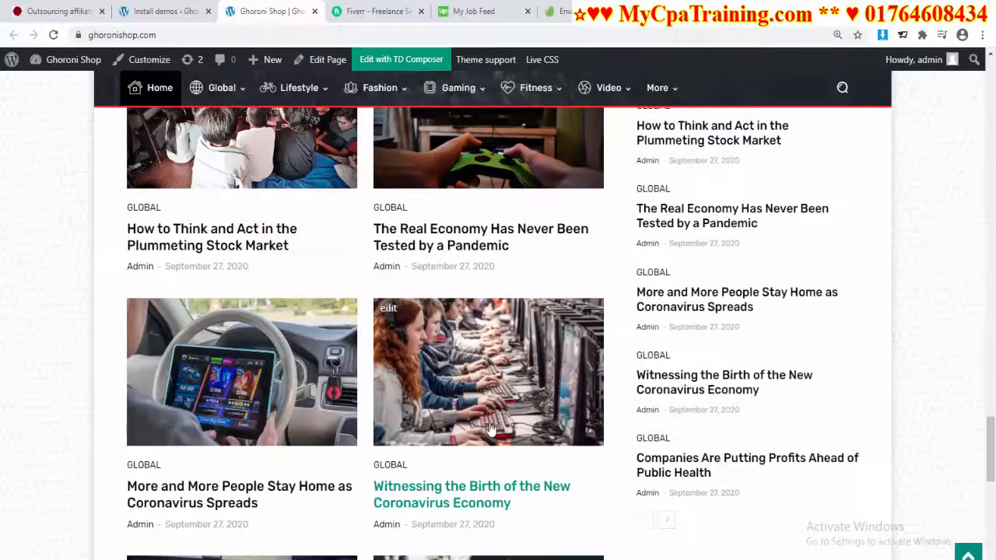
pyautogui.scroll(5, 490, 429)
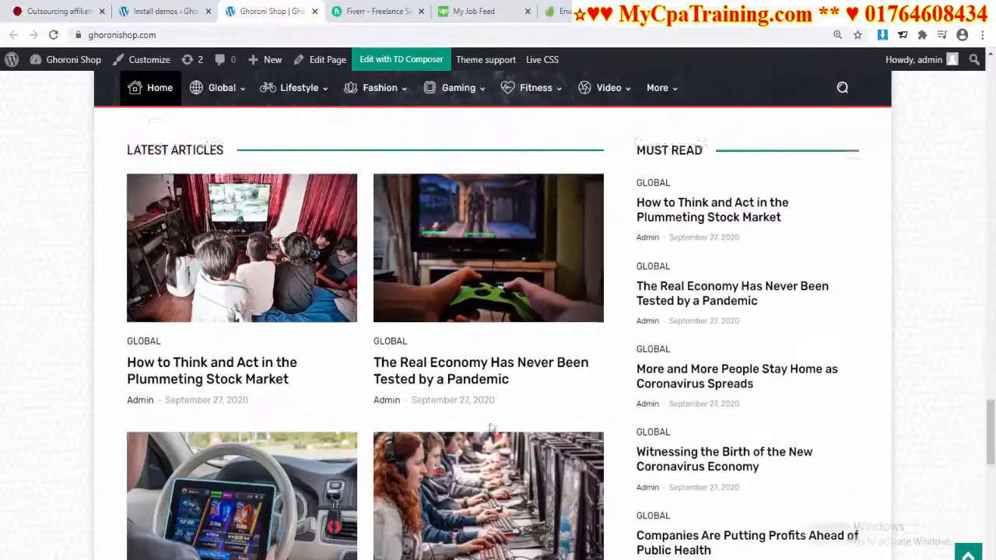
pyautogui.scroll(10, 489, 426)
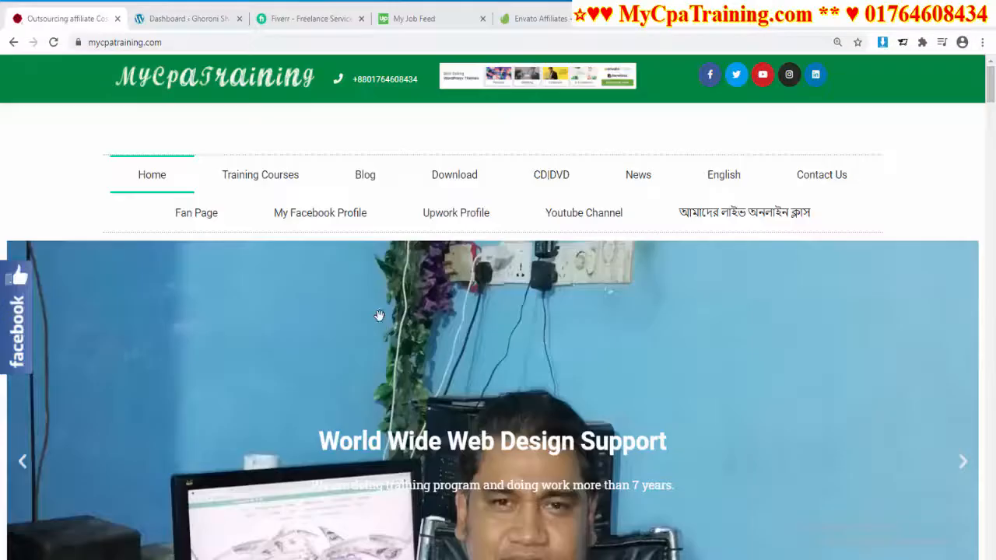
# Step: Switch to the Newspaper theme's ThemeForest page and examine its license offer, description and version details
pyautogui.click(175, 42)
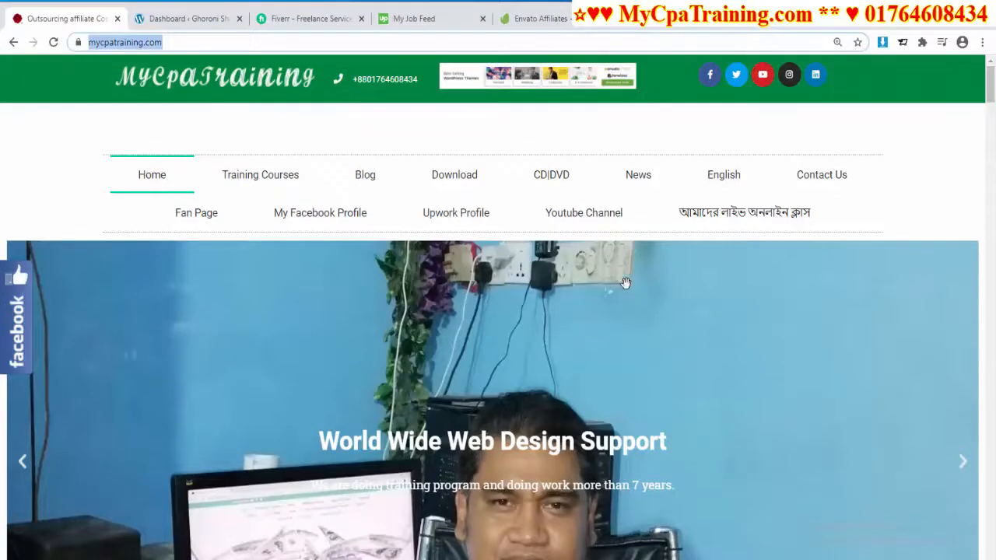
pyautogui.click(768, 23)
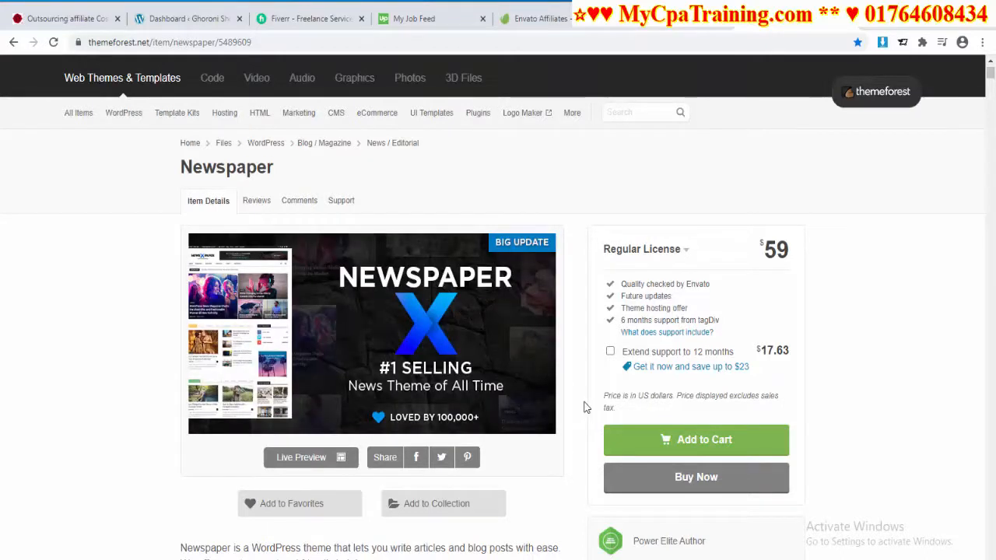
pyautogui.scroll(-3, 586, 407)
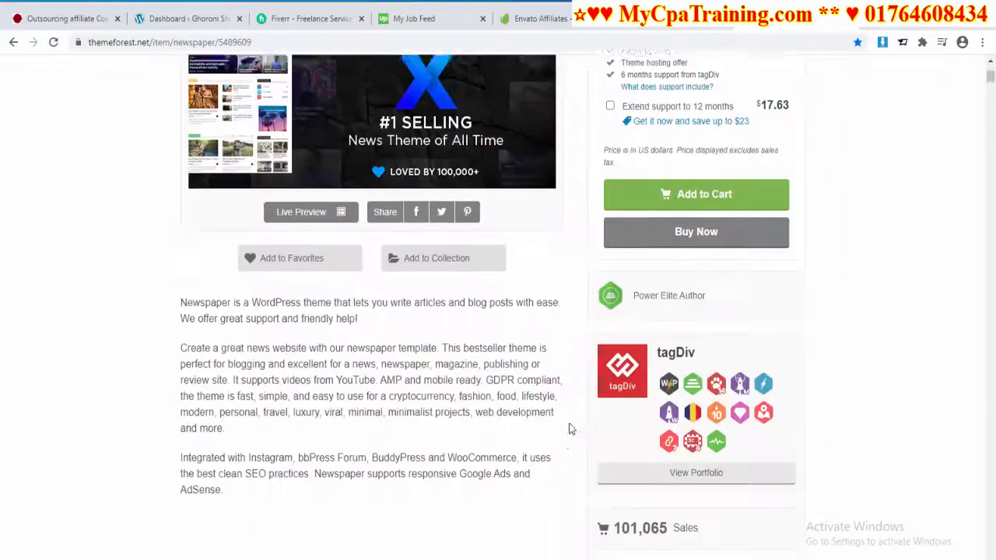
pyautogui.scroll(4, 573, 427)
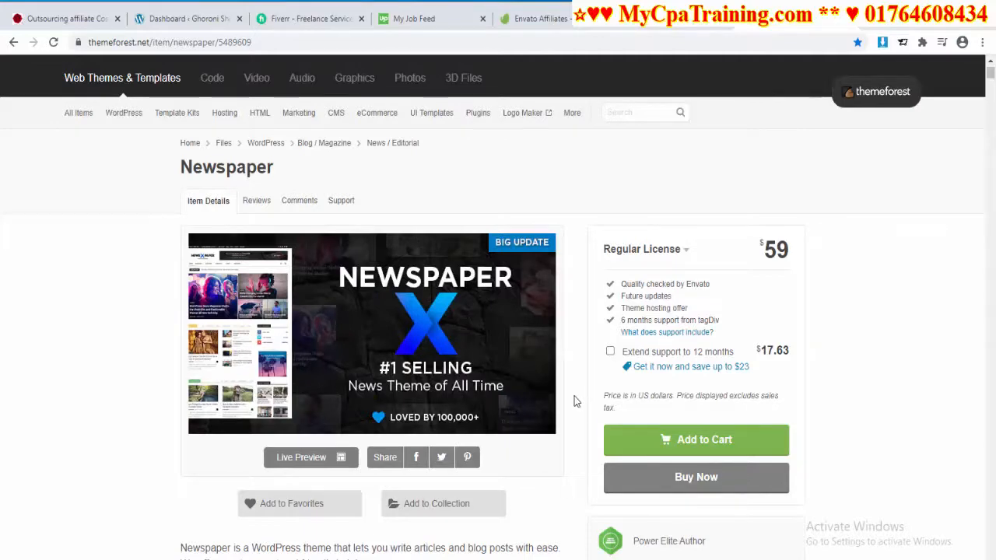
pyautogui.scroll(-3, 574, 396)
pyautogui.scroll(3, 572, 381)
pyautogui.scroll(-4, 596, 440)
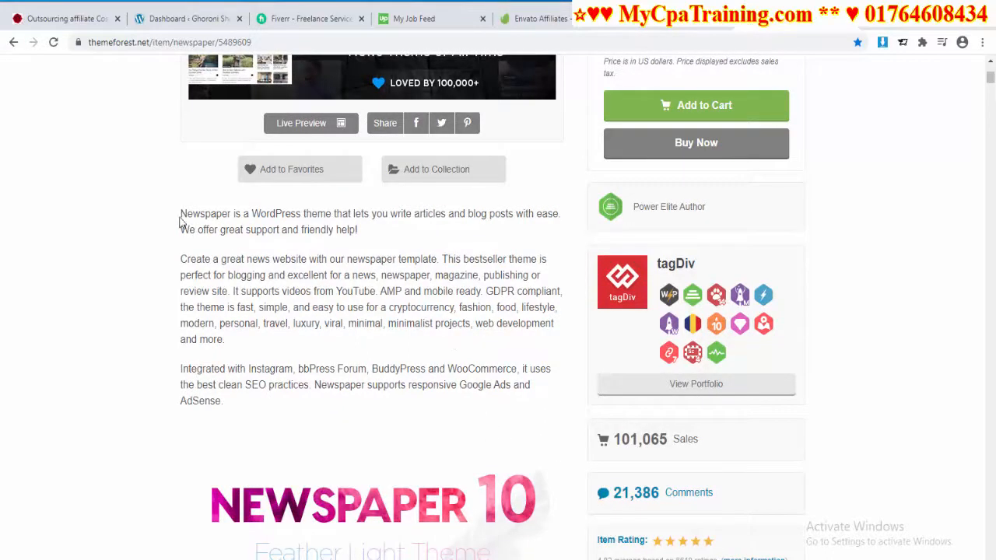
pyautogui.moveTo(180, 214); pyautogui.dragTo(520, 220)
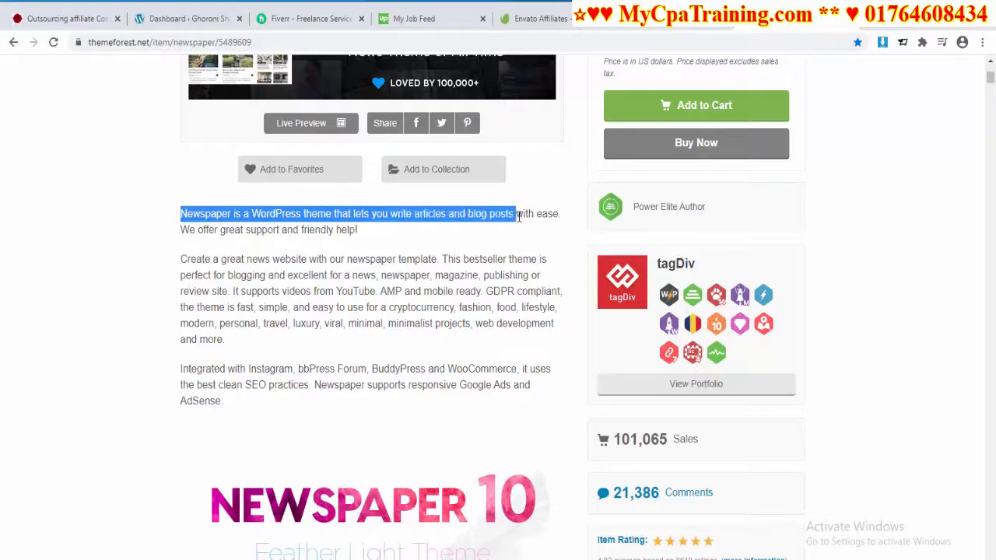
pyautogui.moveTo(181, 259); pyautogui.dragTo(445, 263)
pyautogui.scroll(-3, 445, 311)
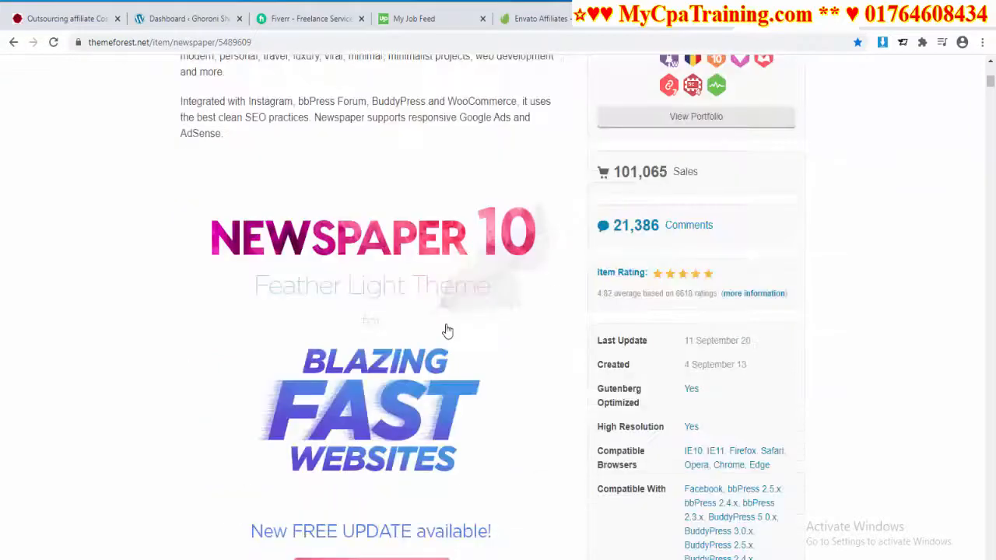
pyautogui.scroll(9, 444, 319)
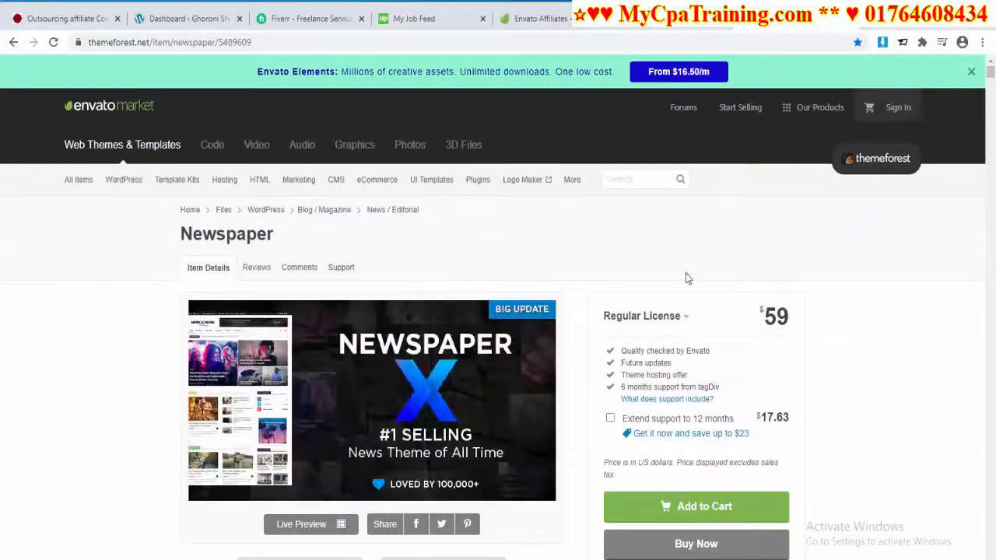
pyautogui.scroll(-5, 700, 280)
pyautogui.scroll(5, 584, 342)
# Step: Check the Ghoroni Shop WordPress dashboard, and read which integrations the Newspaper theme supports on its ThemeForest page
pyautogui.click(177, 21)
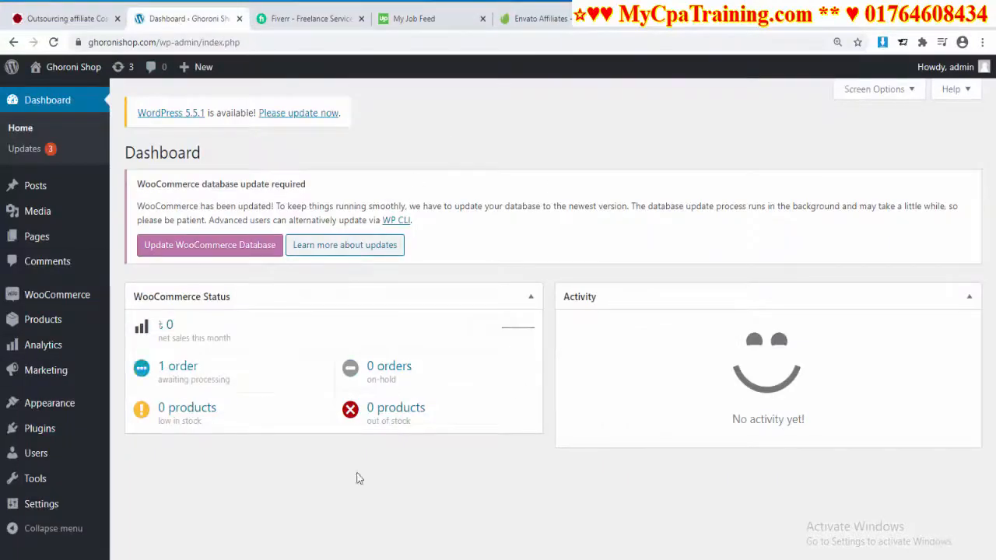
pyautogui.click(773, 24)
pyautogui.scroll(-5, 484, 436)
pyautogui.click(183, 373)
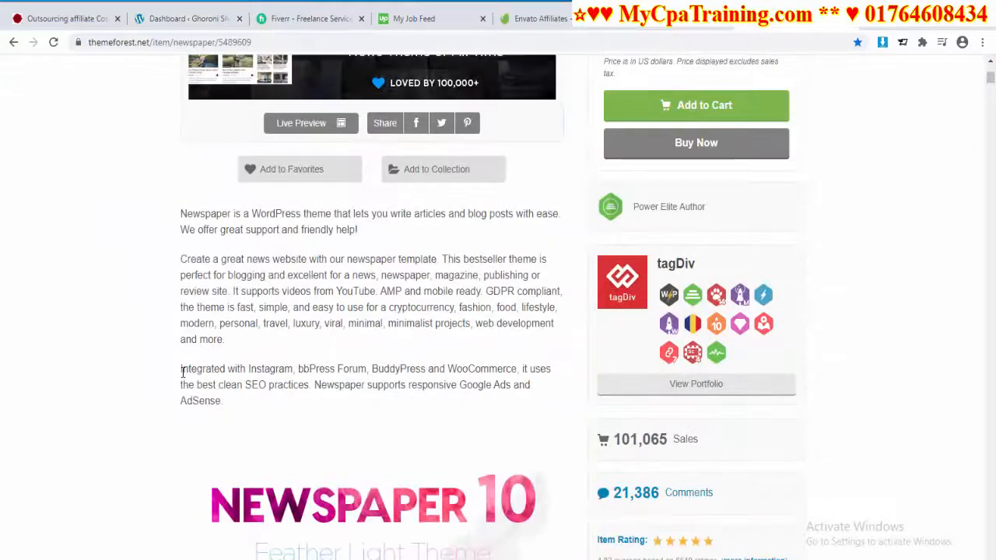
pyautogui.moveTo(183, 373); pyautogui.dragTo(519, 370)
pyautogui.scroll(5, 510, 454)
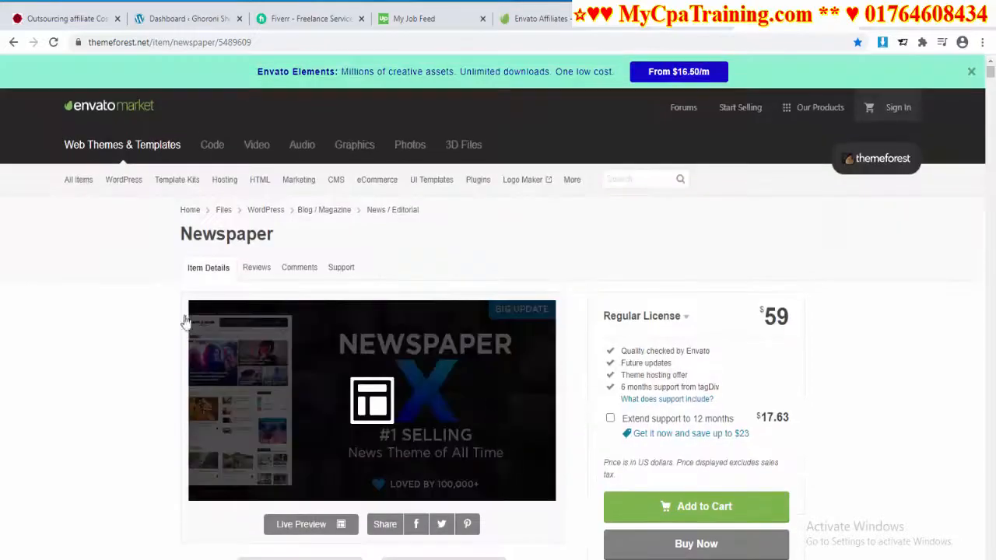
pyautogui.scroll(-5, 560, 442)
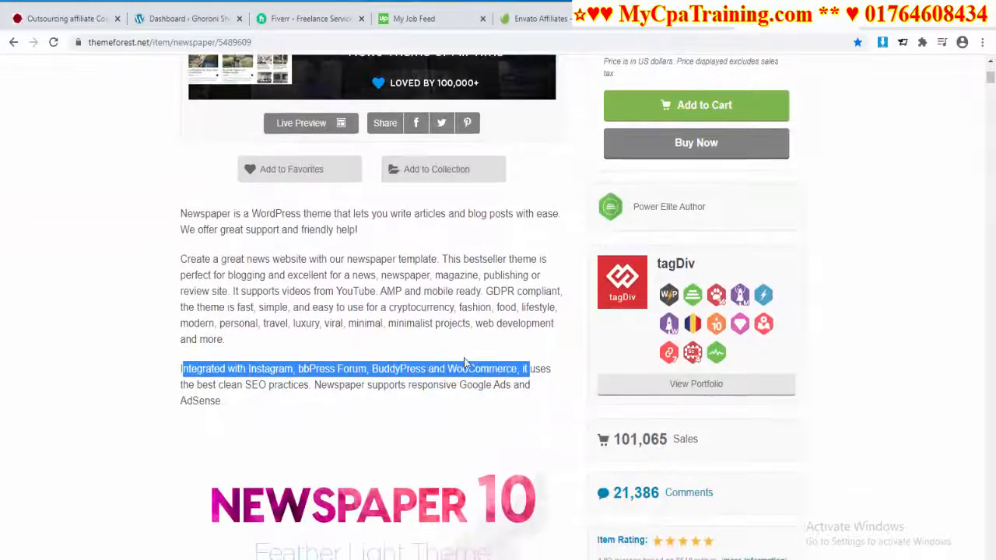
pyautogui.scroll(5, 465, 364)
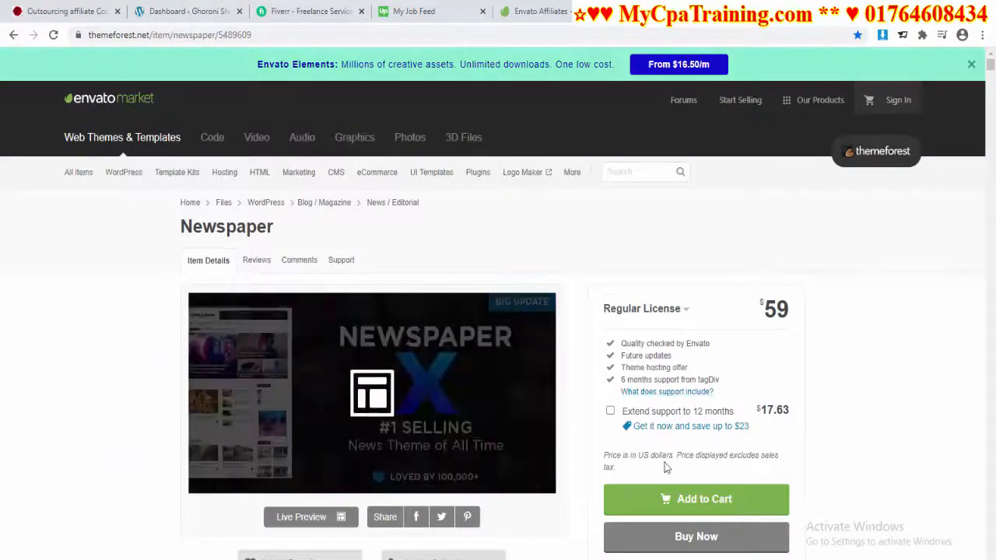
# Step: Upload the Newspaper-tf zip archive as a new theme in the Ghoroni Shop WordPress admin and install it
pyautogui.click(183, 11)
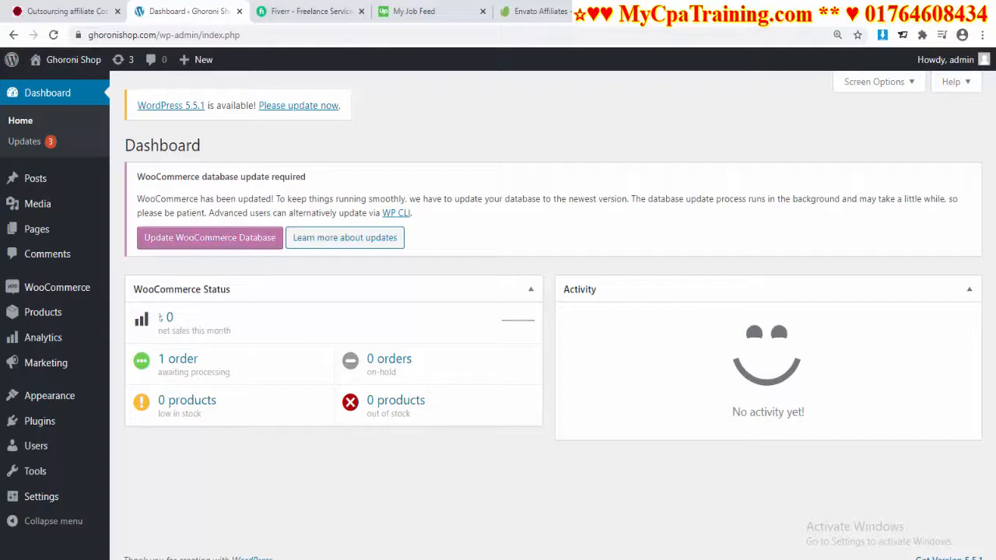
pyautogui.moveTo(47, 404)
pyautogui.click(140, 401)
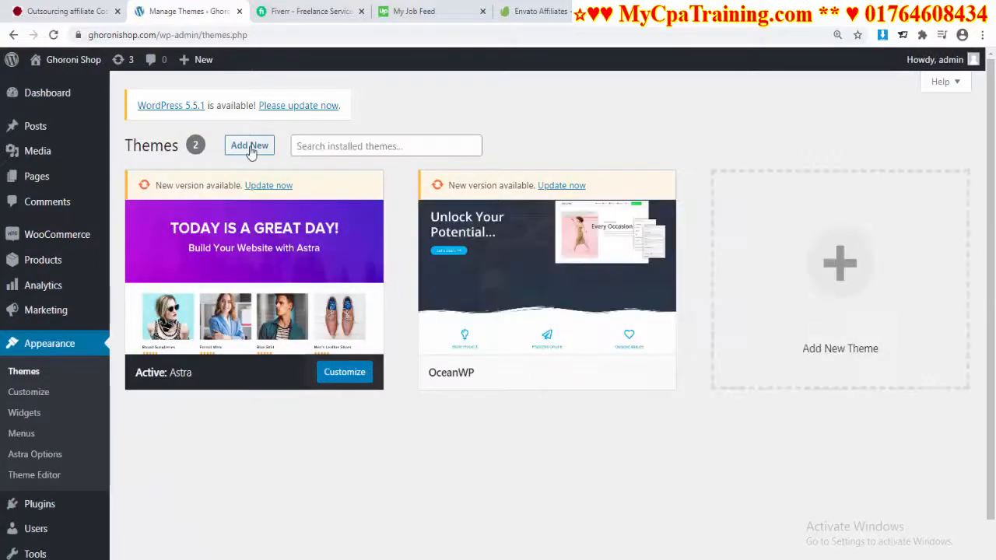
pyautogui.click(250, 148)
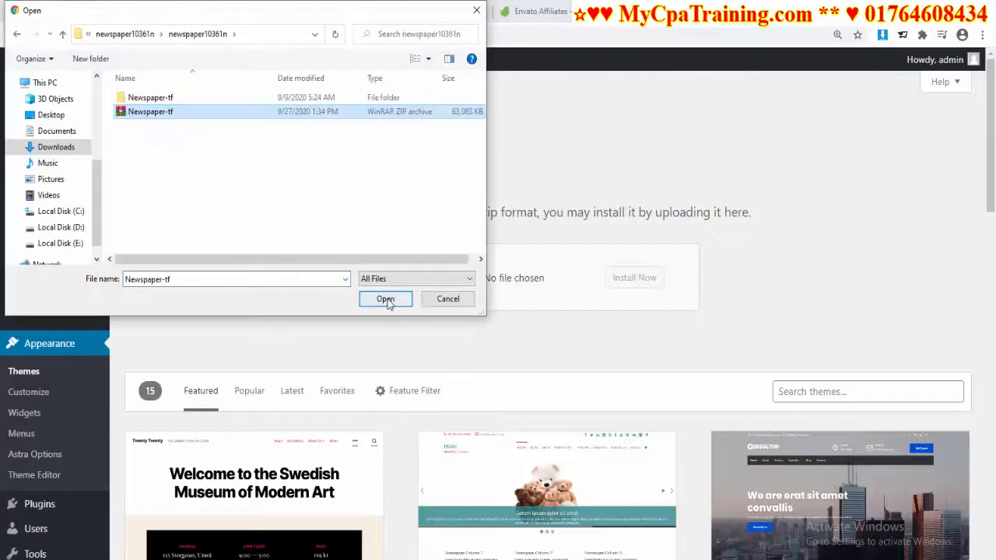
pyautogui.click(388, 301)
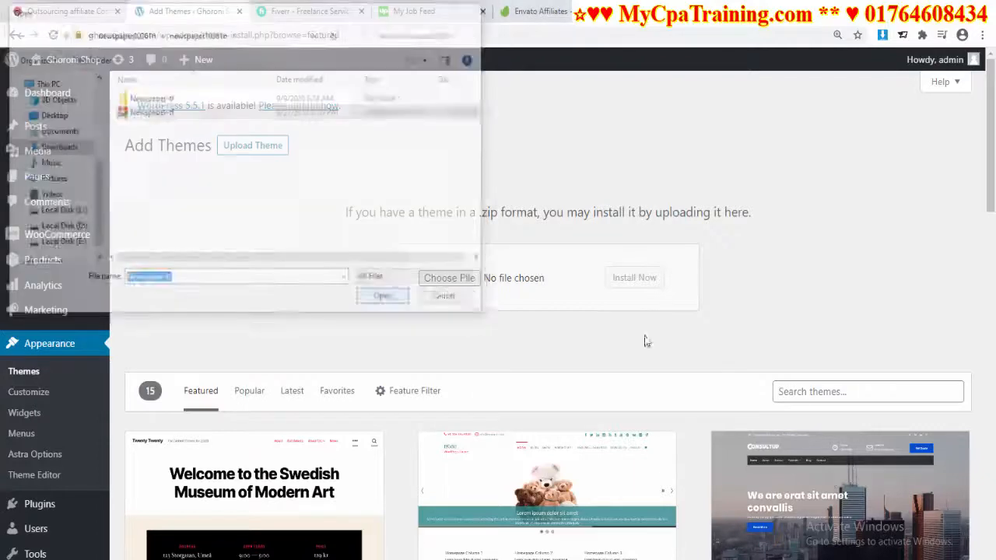
pyautogui.click(642, 281)
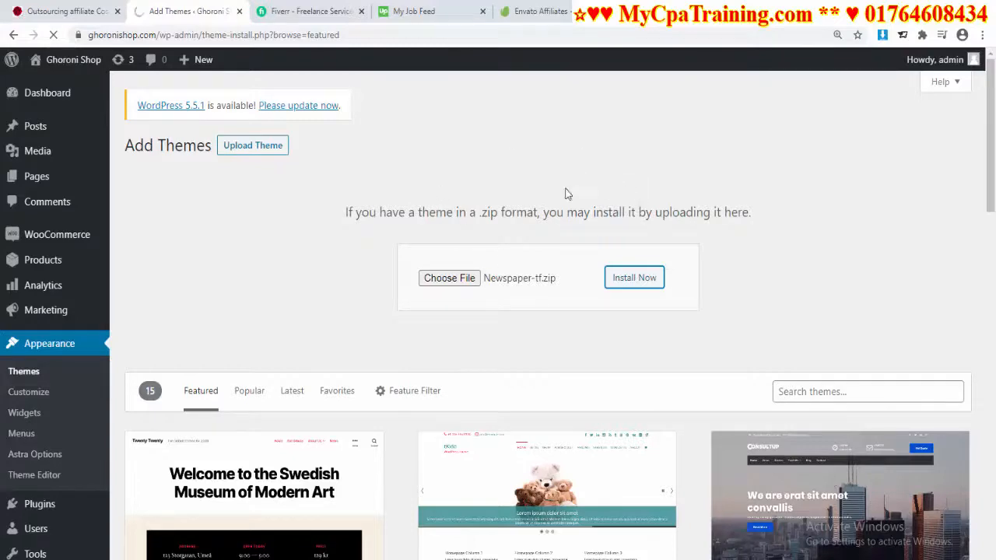
pyautogui.click(794, 14)
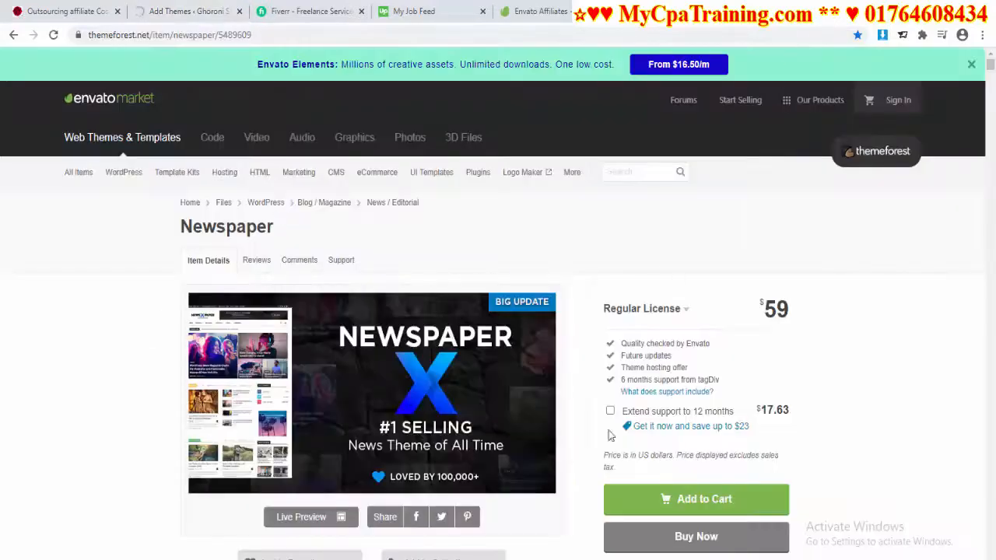
pyautogui.scroll(-3, 844, 403)
pyautogui.scroll(-3, 844, 403)
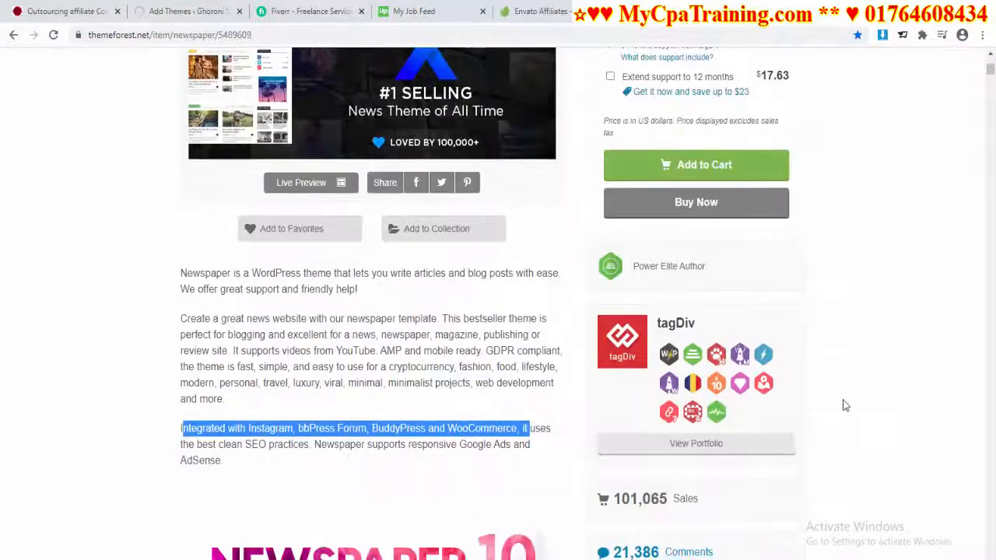
pyautogui.scroll(2, 584, 332)
pyautogui.scroll(3, 776, 393)
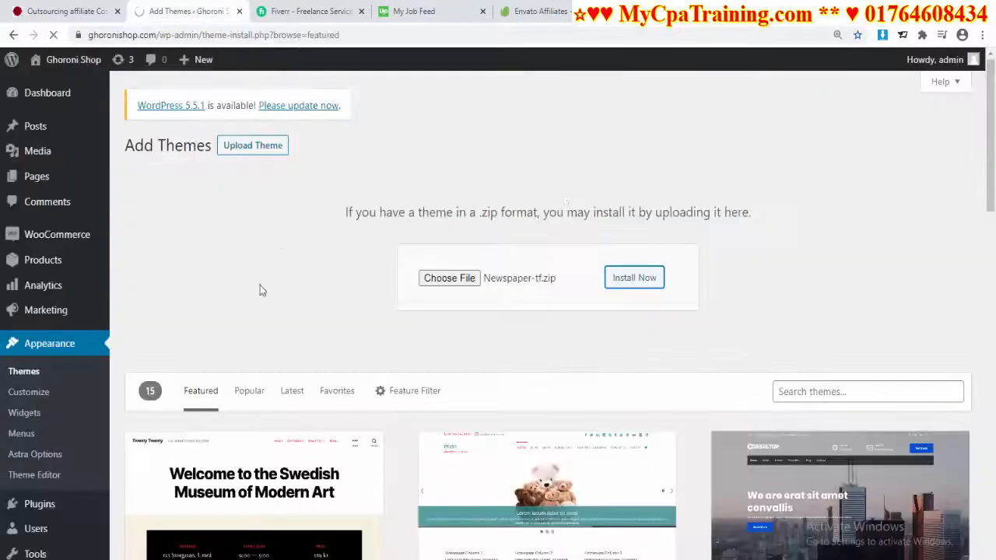
pyautogui.click(81, 11)
pyautogui.moveTo(988, 310); pyautogui.dragTo(989, 533)
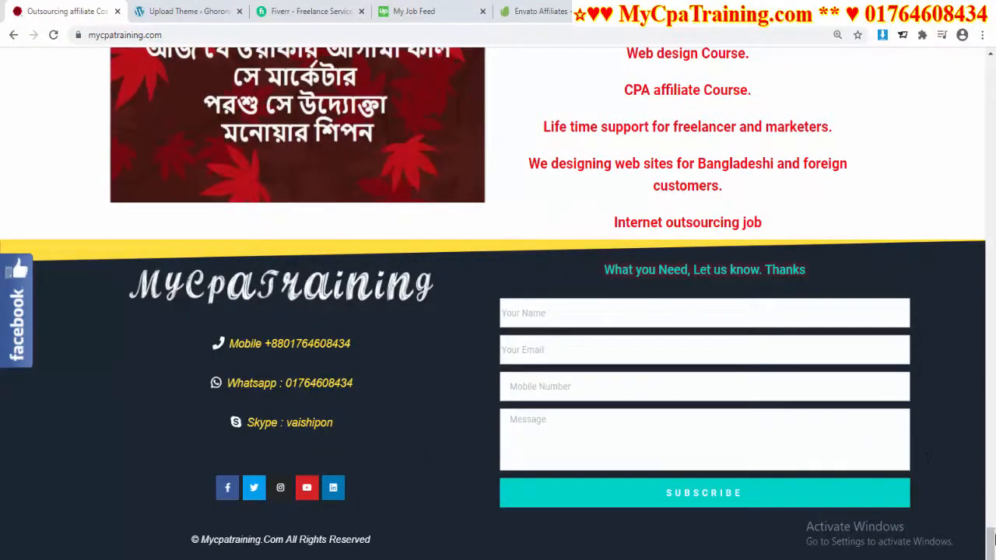
pyautogui.moveTo(988, 535); pyautogui.dragTo(956, 66)
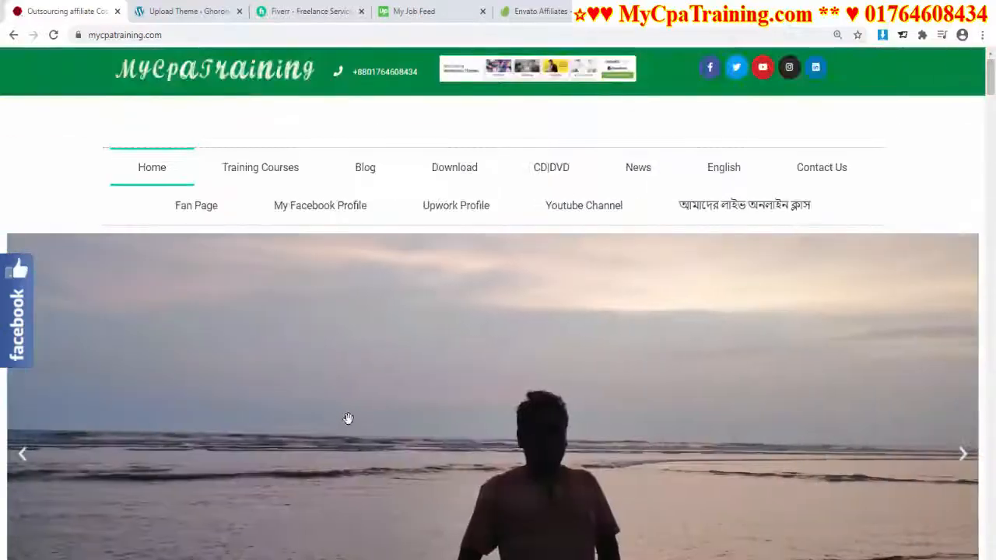
# Step: Activate the uploaded Newspaper theme, and install and activate the four tagDiv plugins offered on its welcome page
pyautogui.hotkey('ctrl', 'Tab')
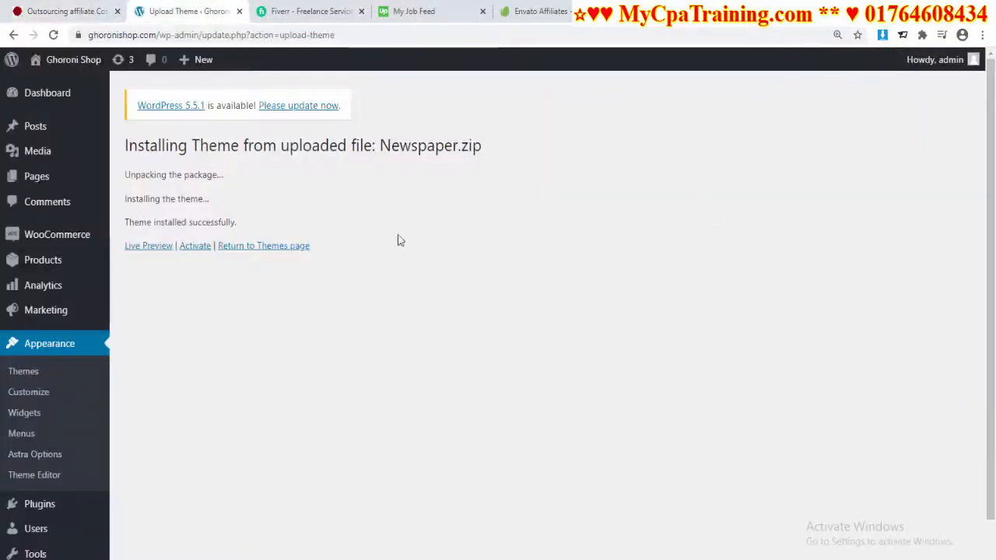
pyautogui.click(194, 247)
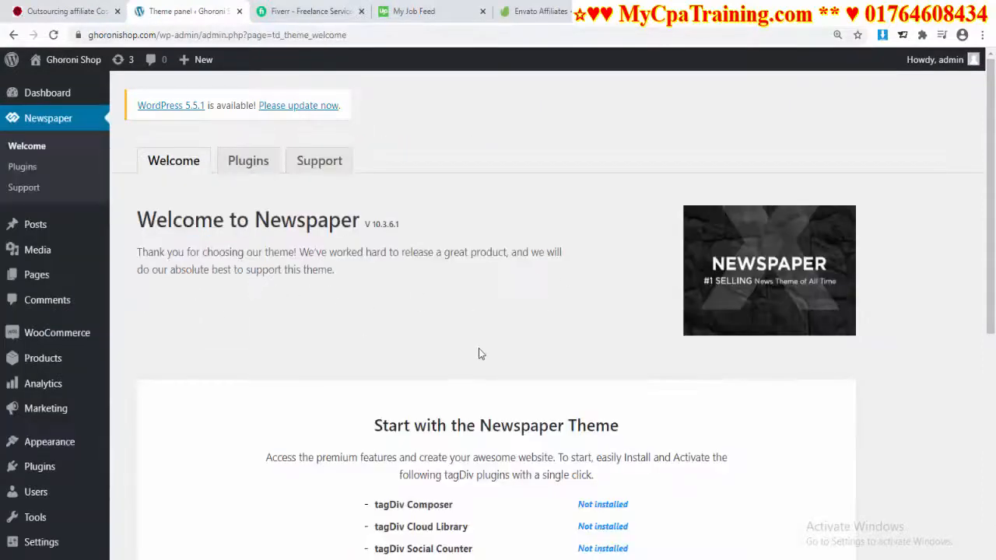
pyautogui.scroll(-4, 478, 354)
pyautogui.scroll(4, 478, 350)
pyautogui.scroll(-3, 459, 373)
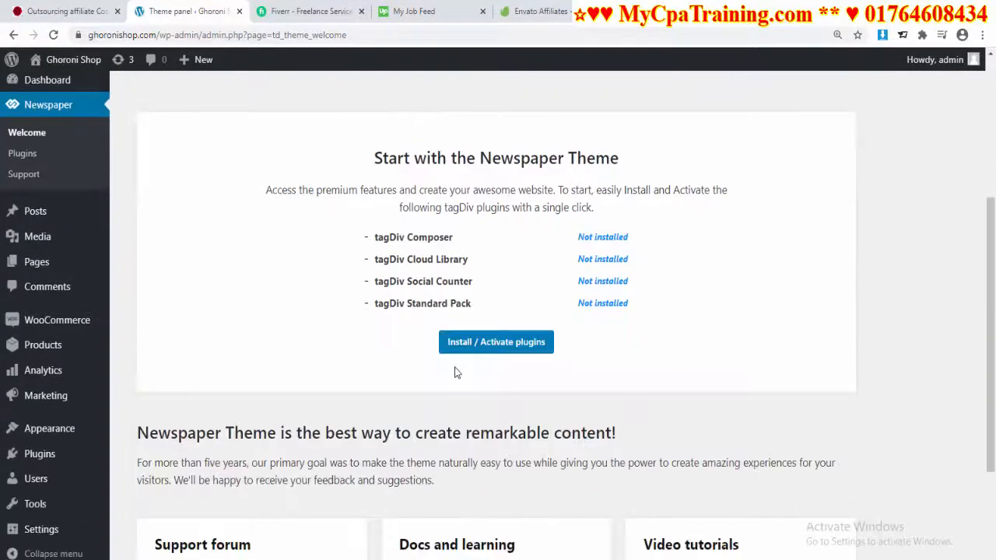
pyautogui.moveTo(374, 161); pyautogui.dragTo(633, 164)
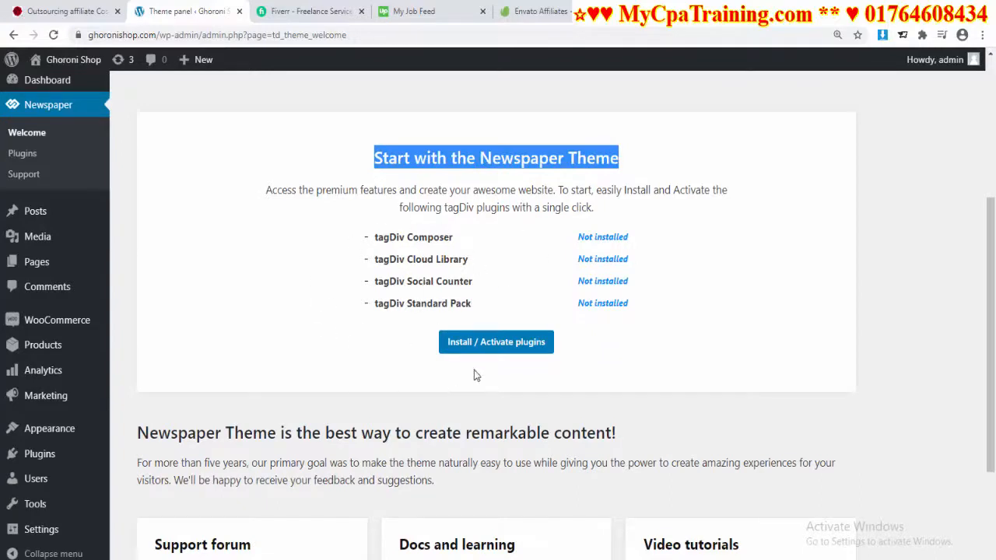
pyautogui.click(500, 344)
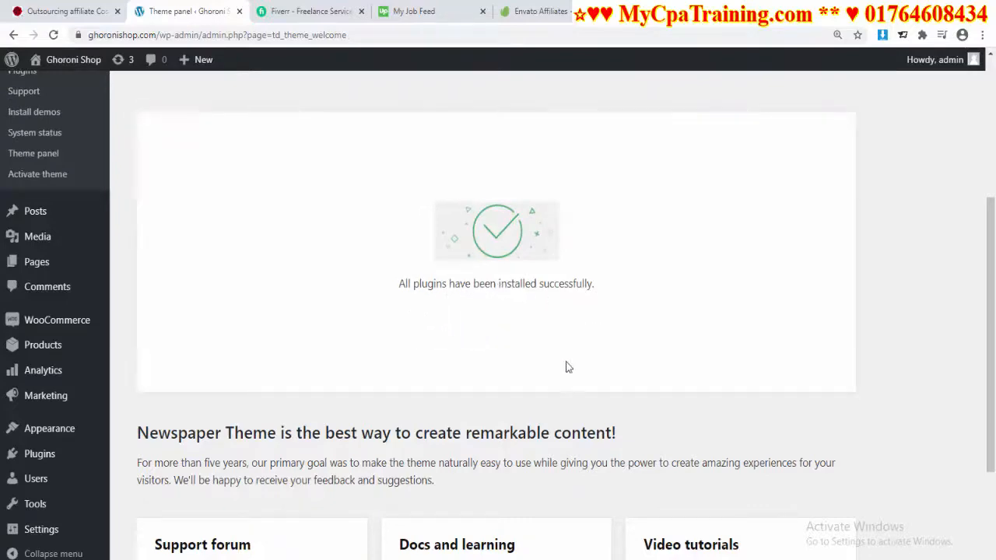
# Step: Review the Newspaper theme's included premium plugins and open its demo installation page
pyautogui.scroll(3, 567, 366)
pyautogui.click(253, 161)
pyautogui.scroll(-5, 481, 355)
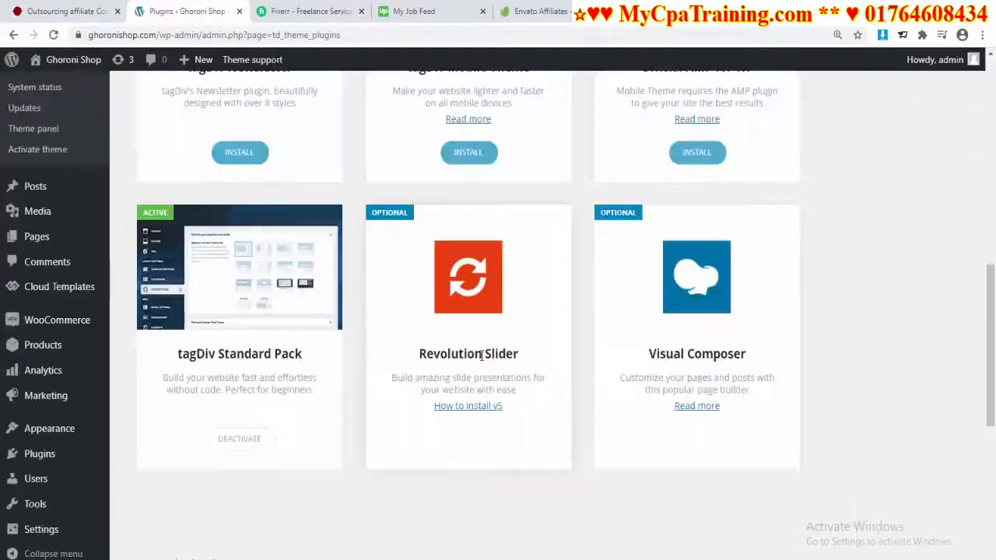
pyautogui.scroll(-3, 481, 355)
pyautogui.scroll(8, 481, 355)
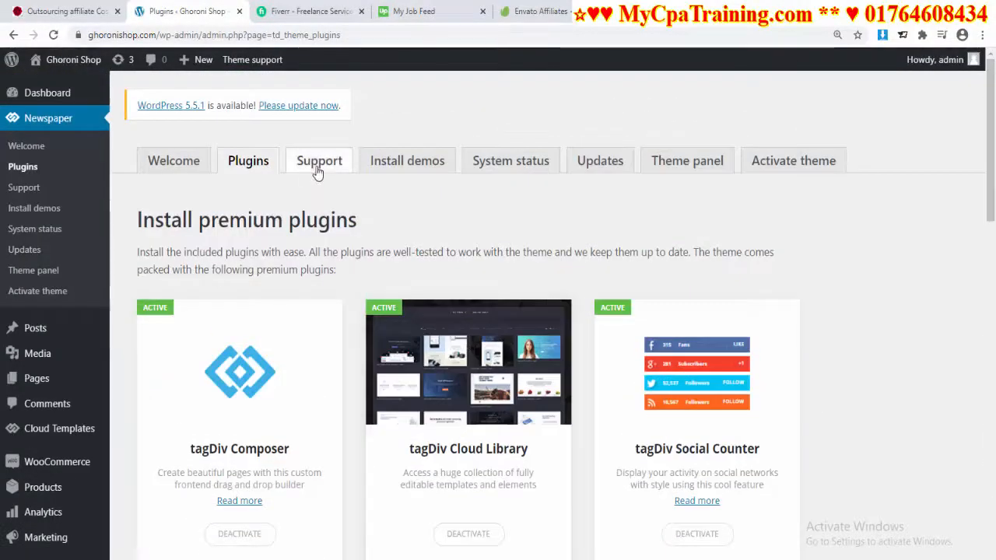
pyautogui.click(408, 168)
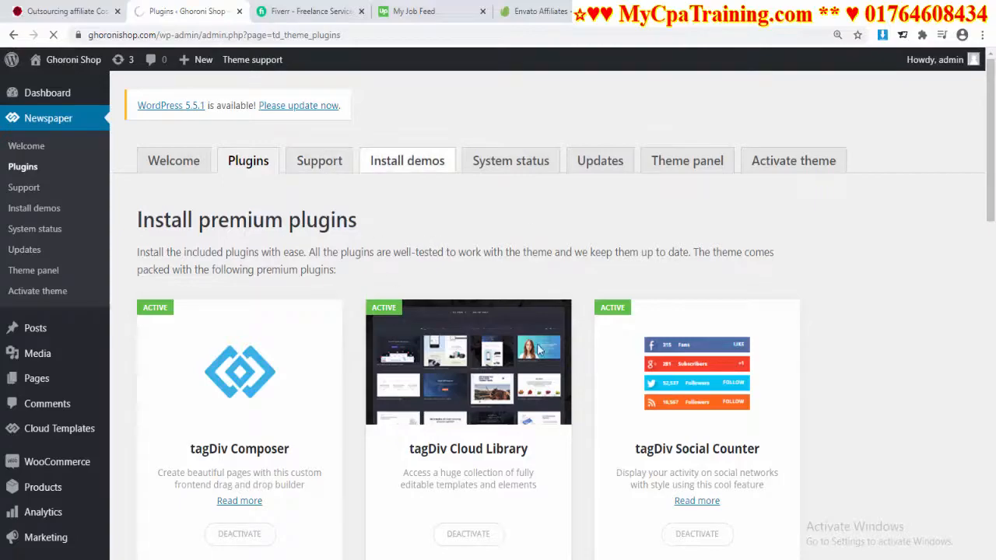
# Step: Browse the Newspaper theme's demo list and install the Magazine PRO demo with its content included
pyautogui.scroll(-5, 471, 378)
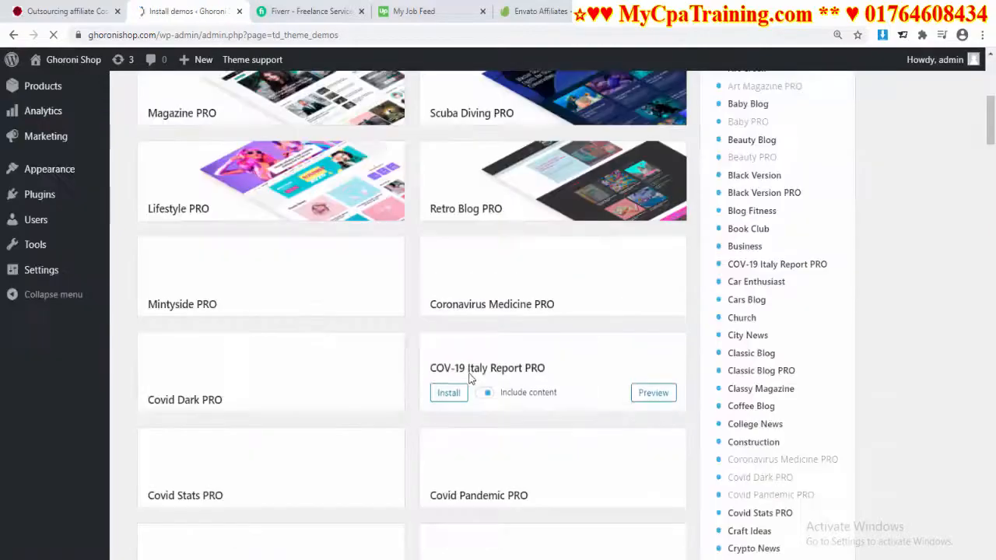
pyautogui.scroll(5, 469, 378)
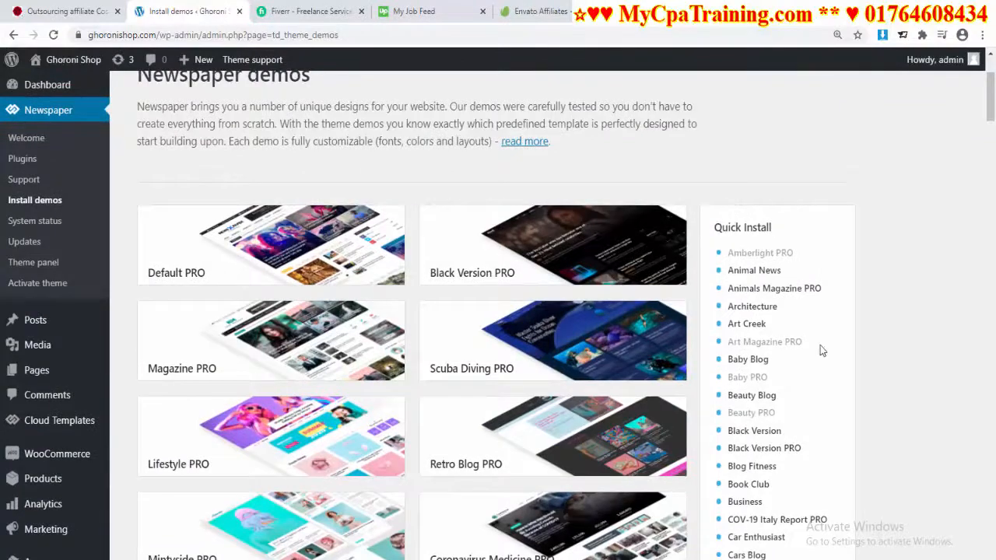
pyautogui.scroll(-5, 822, 351)
pyautogui.scroll(-3, 842, 374)
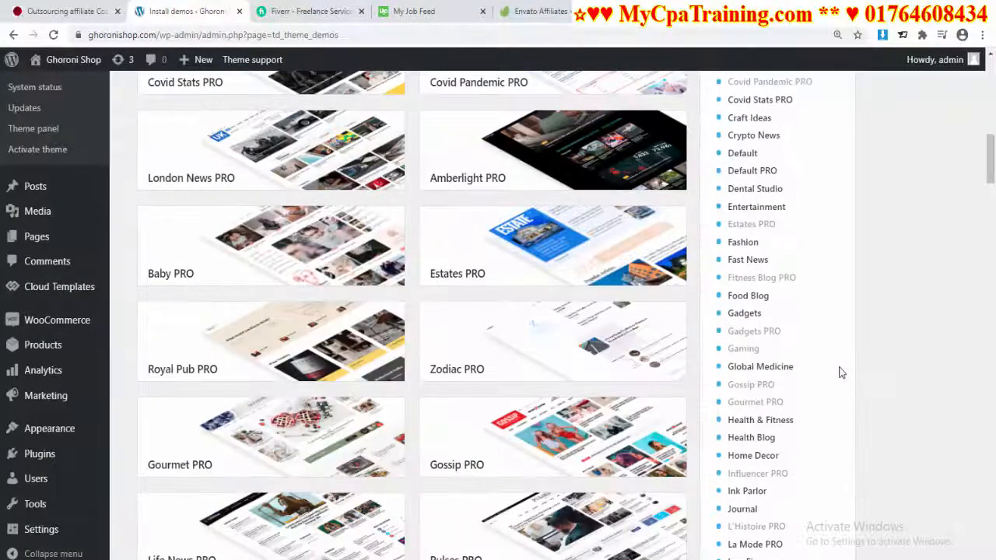
pyautogui.scroll(6, 334, 224)
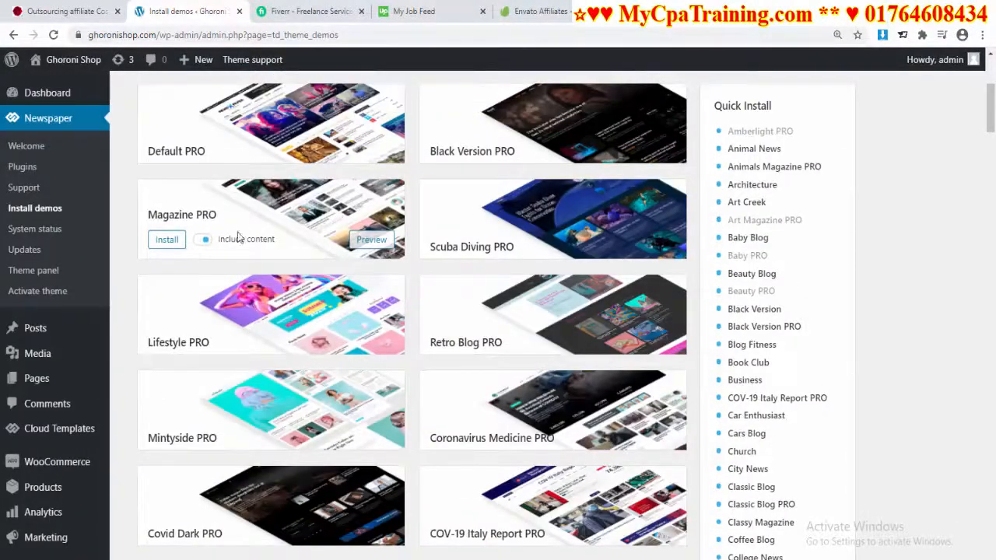
pyautogui.click(171, 240)
pyautogui.click(445, 451)
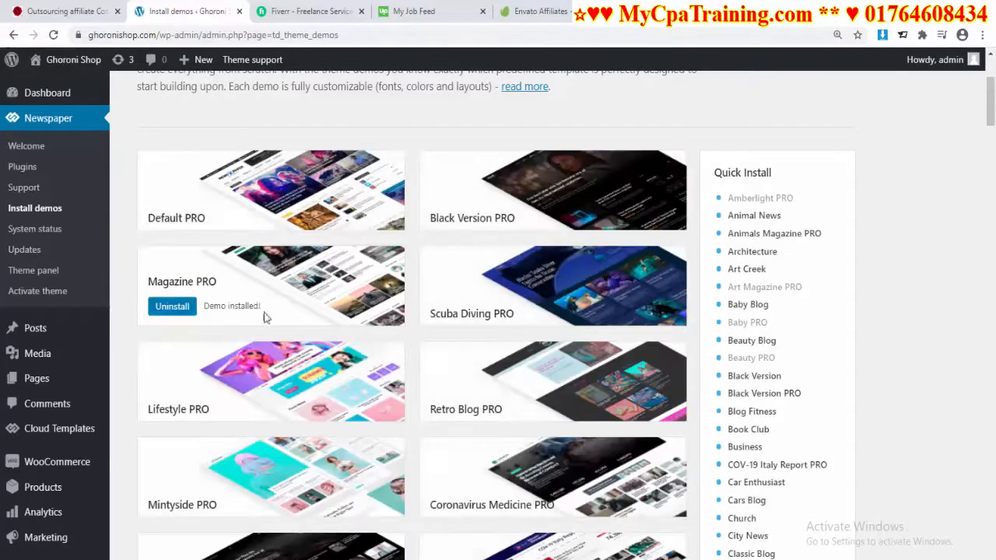
# Step: Open the live Ghoroni Shop site in a new browser tab and switch to it
pyautogui.scroll(3, 342, 327)
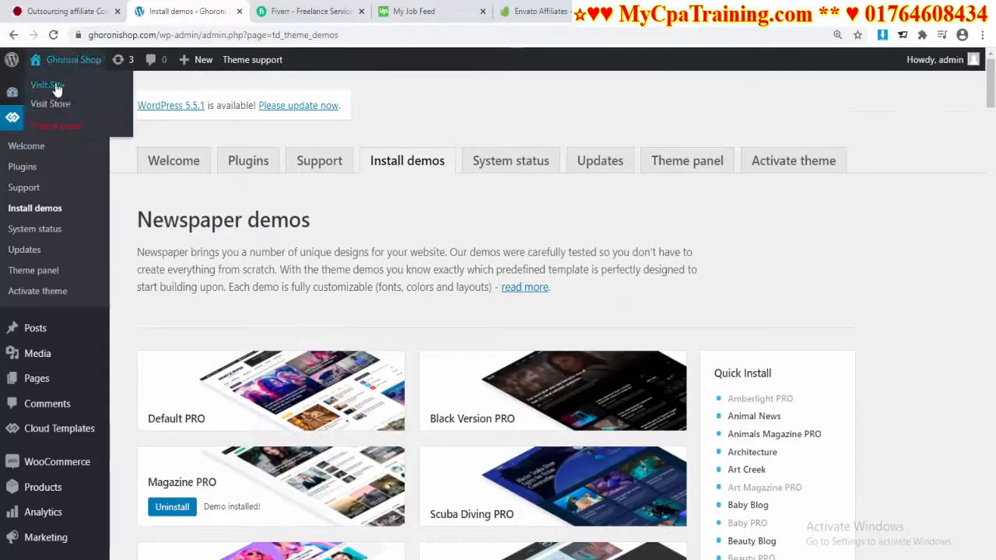
pyautogui.rightClick(56, 86)
pyautogui.click(87, 94)
pyautogui.click(264, 10)
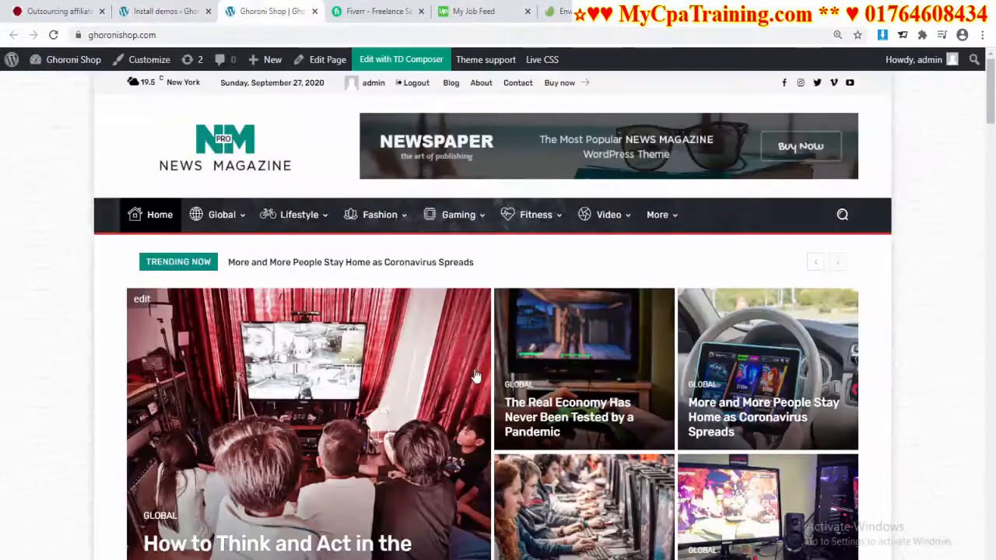
# Step: Examine the News Magazine homepage from header to footer, including its Fitness mega menu, article blocks and category list
pyautogui.scroll(-3, 476, 376)
pyautogui.scroll(-10, 476, 376)
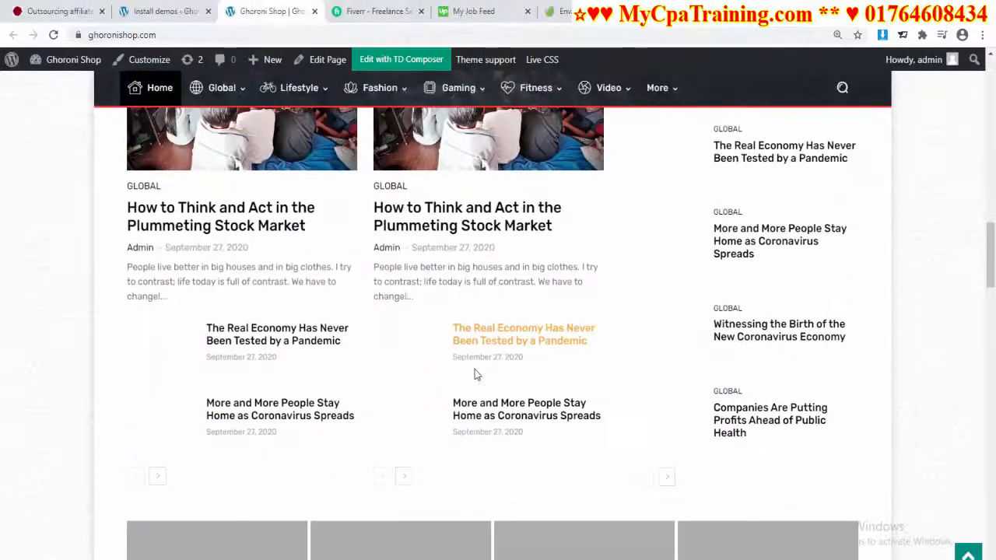
pyautogui.scroll(-10, 476, 374)
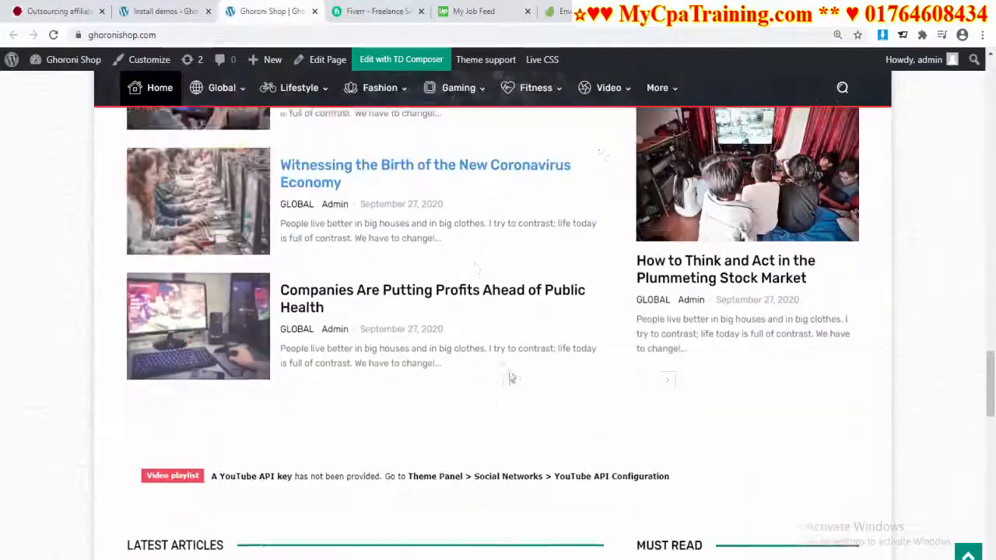
pyautogui.scroll(-10, 948, 393)
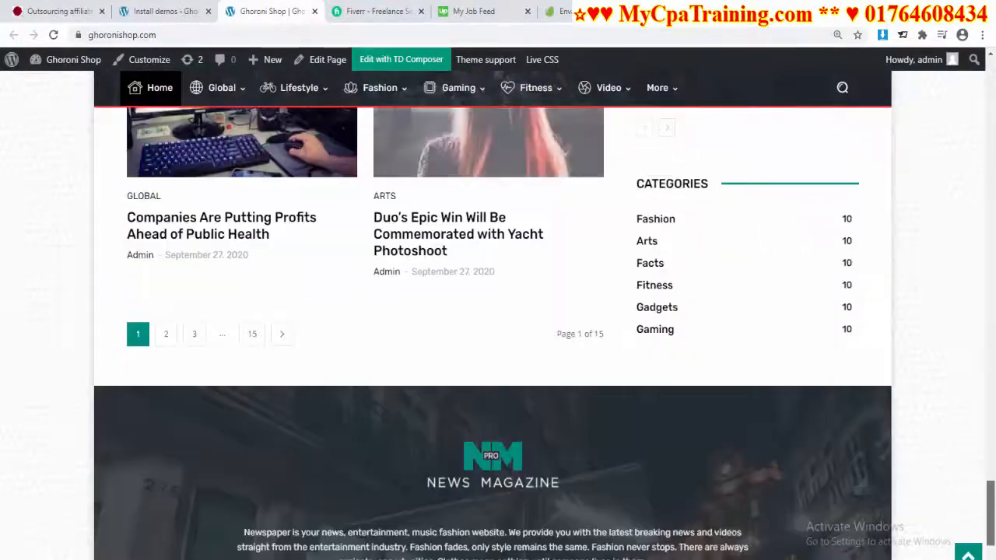
pyautogui.scroll(-2, 992, 546)
pyautogui.moveTo(991, 533); pyautogui.dragTo(930, 113)
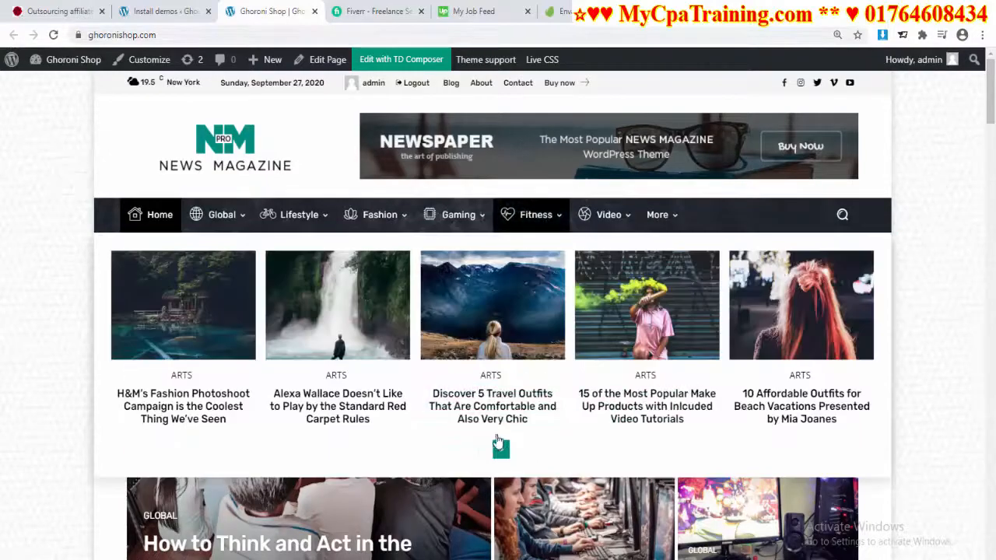
pyautogui.scroll(-15, 513, 444)
pyautogui.scroll(-10, 492, 430)
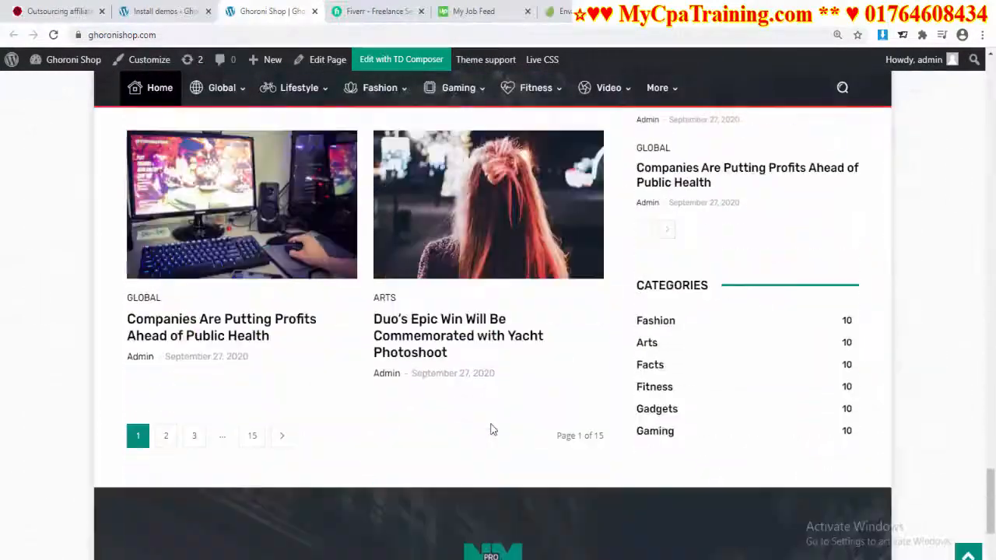
pyautogui.scroll(7, 492, 420)
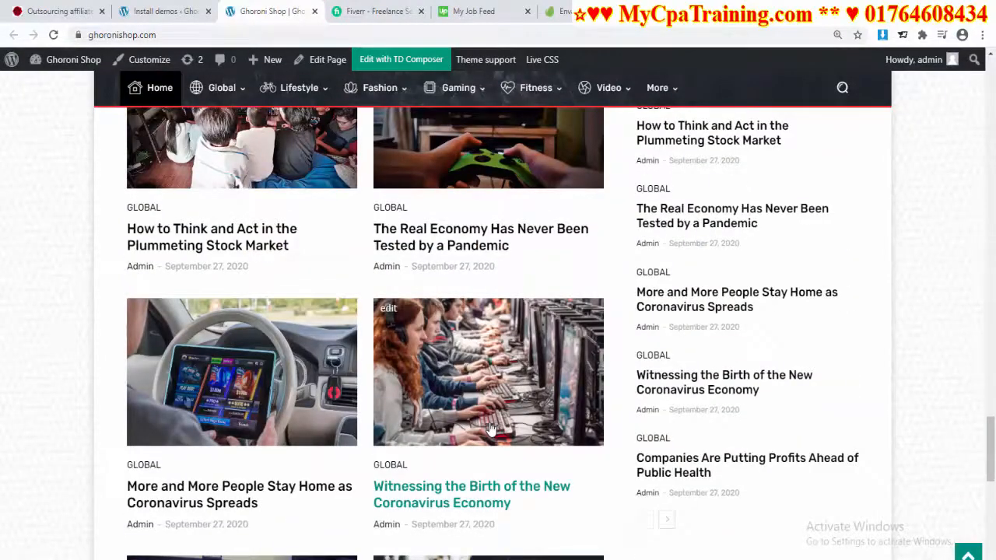
pyautogui.scroll(7, 491, 428)
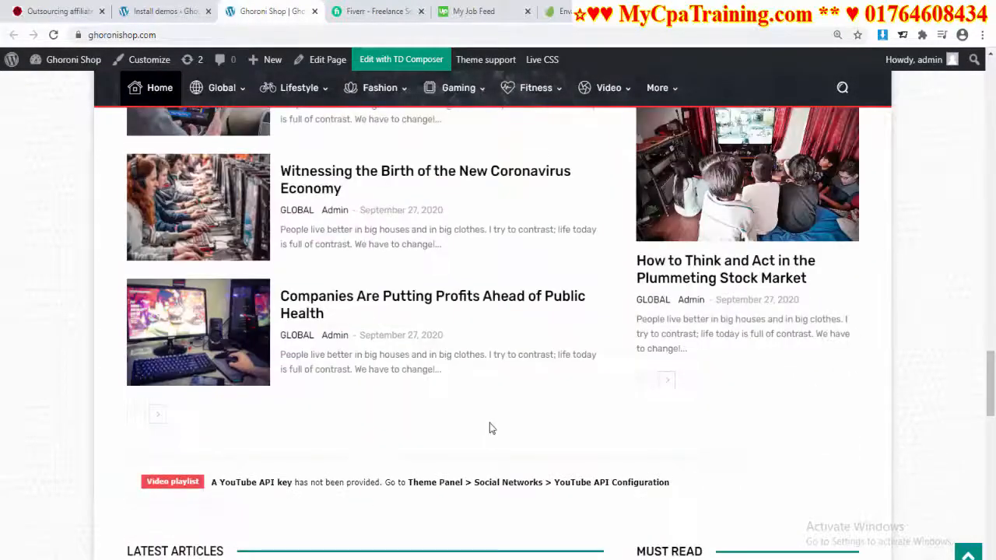
pyautogui.scroll(12, 488, 422)
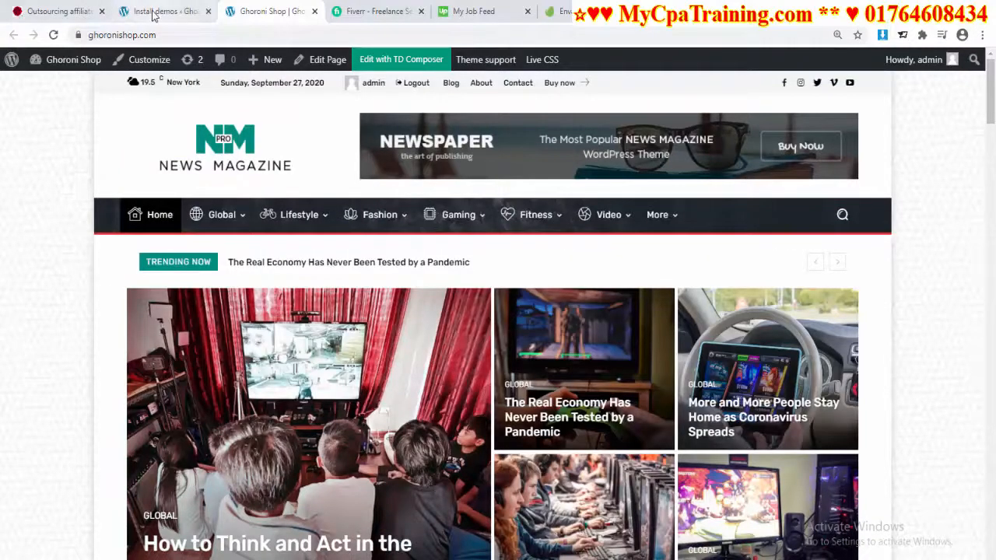
# Step: Return to the WordPress admin, open the theme Customizer and check its Site Identity settings
pyautogui.click(160, 11)
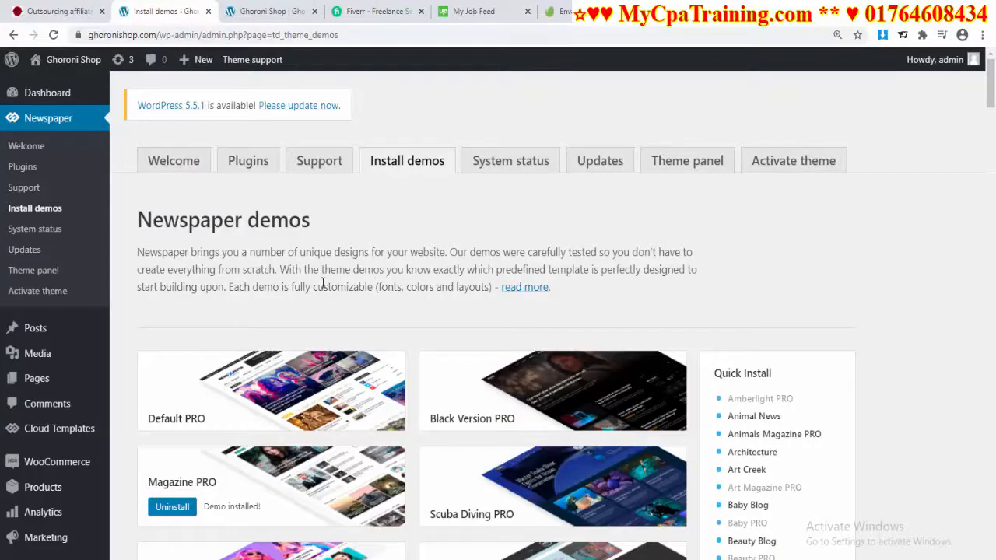
pyautogui.scroll(-3, 54, 439)
pyautogui.moveTo(55, 439)
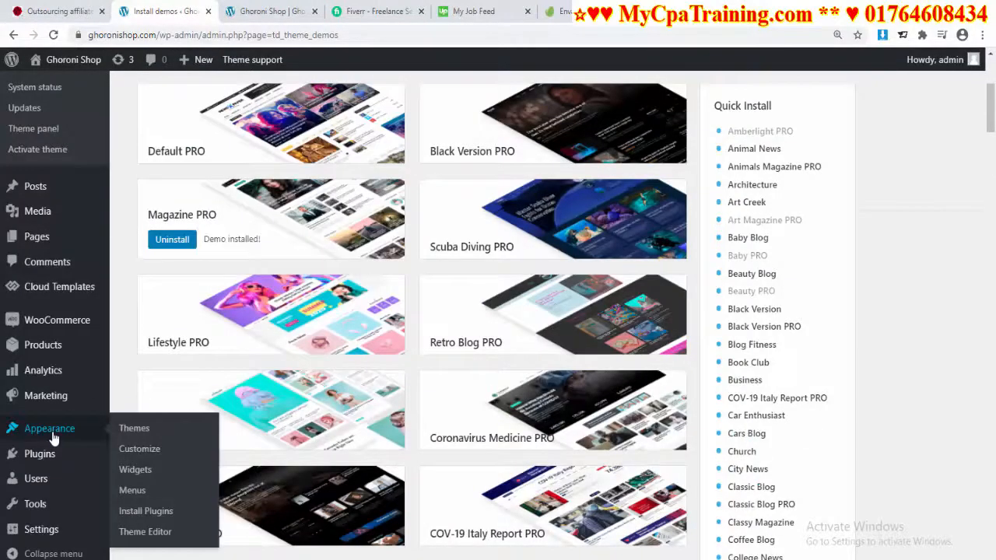
pyautogui.click(140, 449)
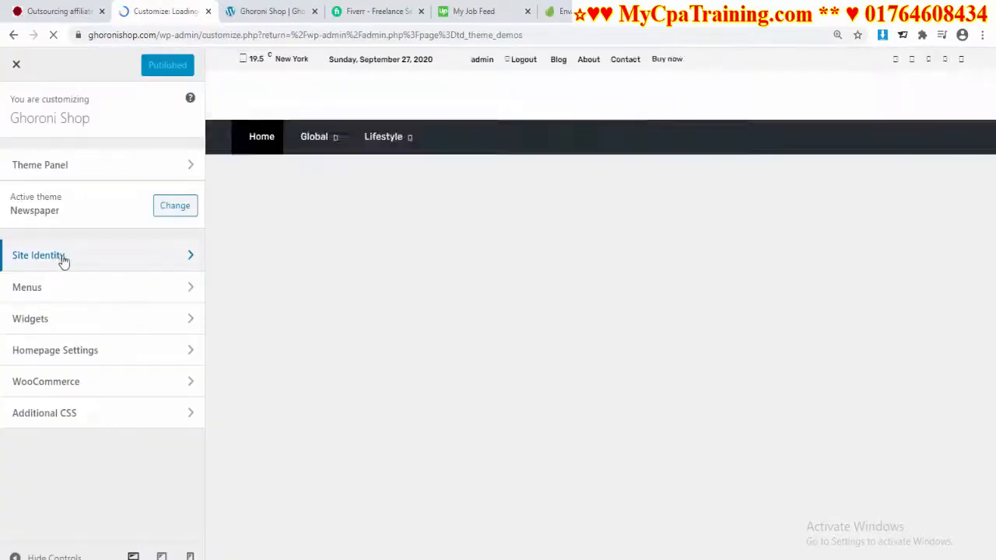
pyautogui.click(62, 260)
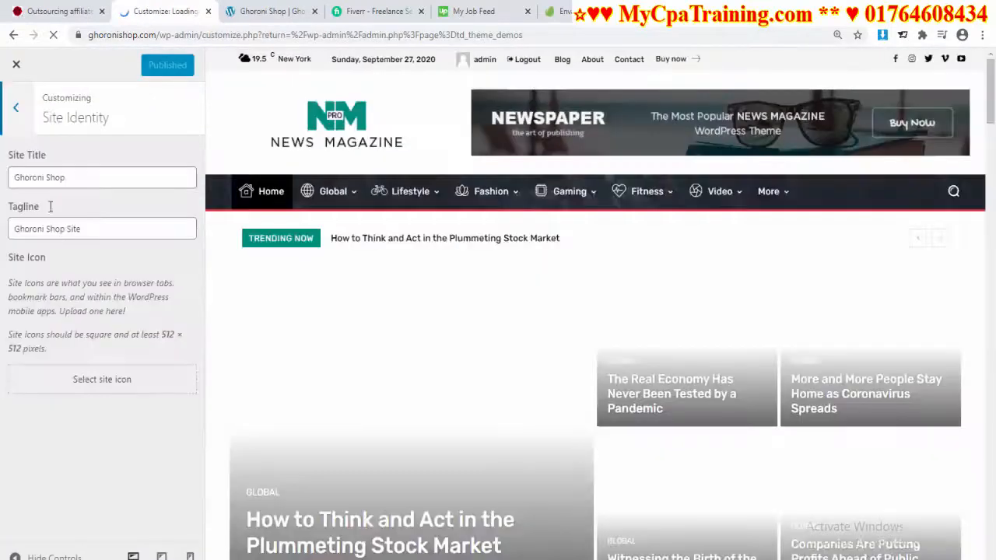
pyautogui.click(17, 116)
# Step: Review the Customizer's Menus, Widgets and Homepage Settings sections, and close the Customizer
pyautogui.click(79, 303)
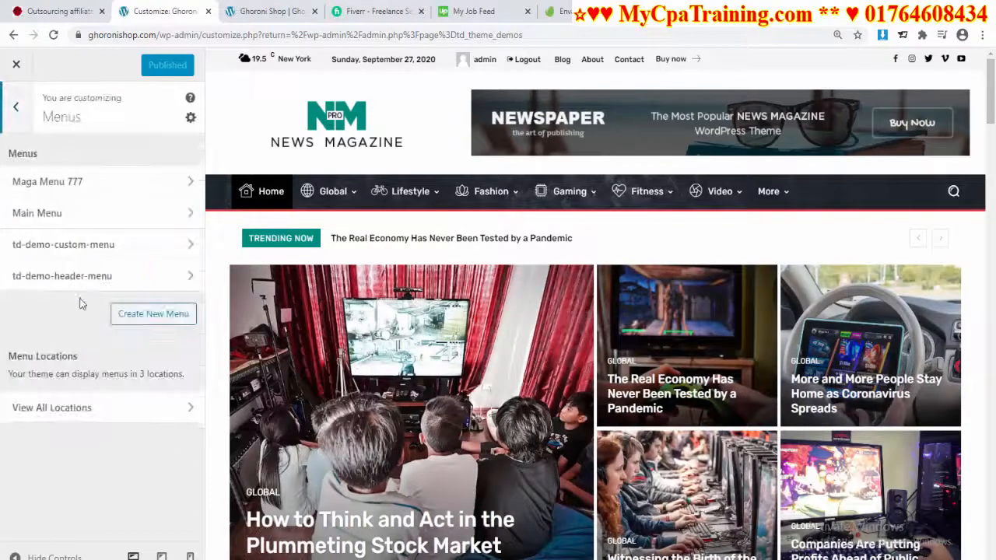
pyautogui.click(19, 115)
pyautogui.click(58, 325)
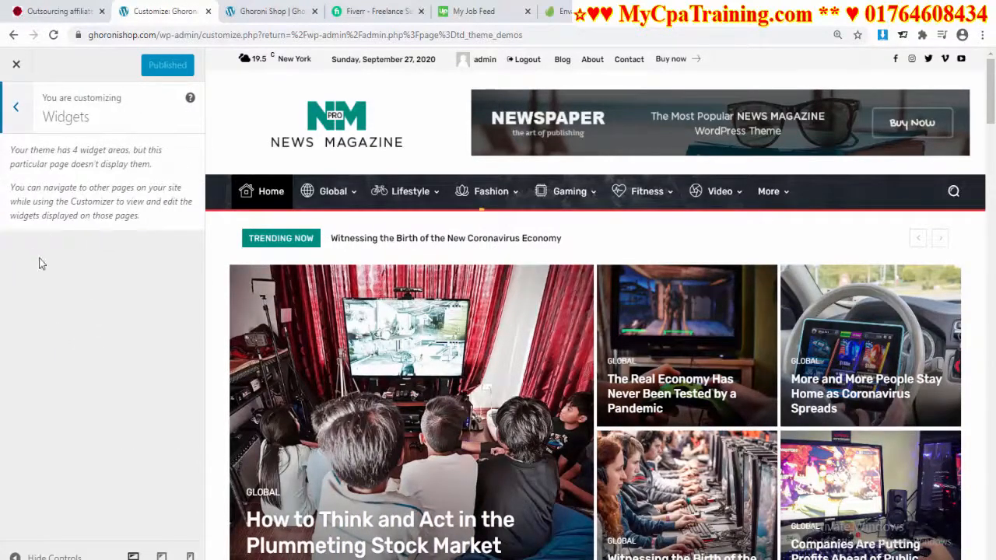
pyautogui.click(16, 109)
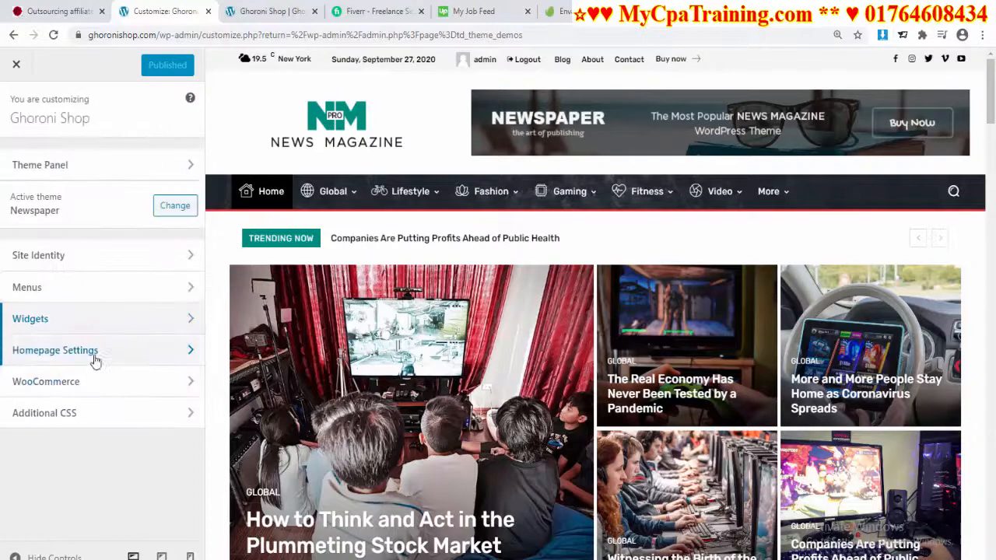
pyautogui.click(94, 358)
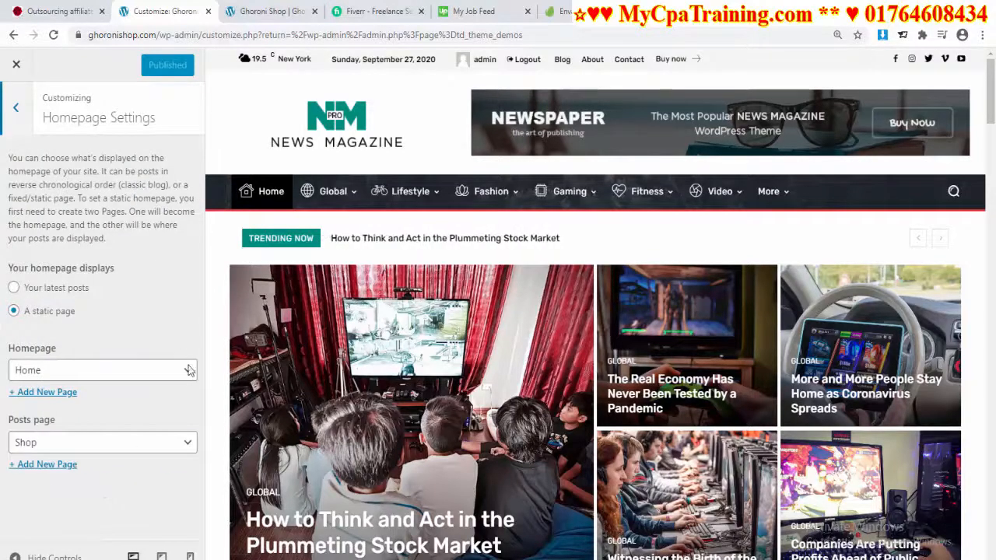
pyautogui.scroll(-4, 560, 332)
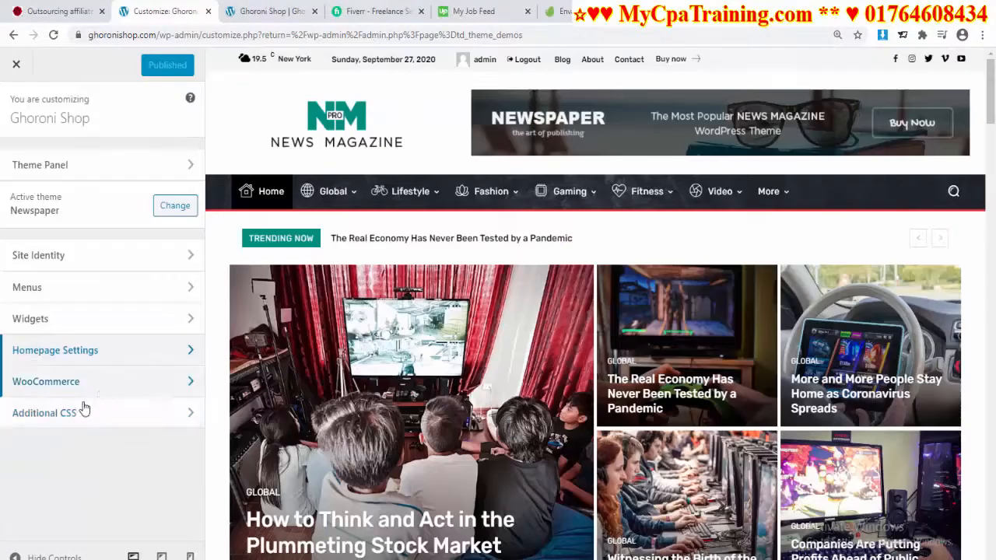
pyautogui.click(15, 67)
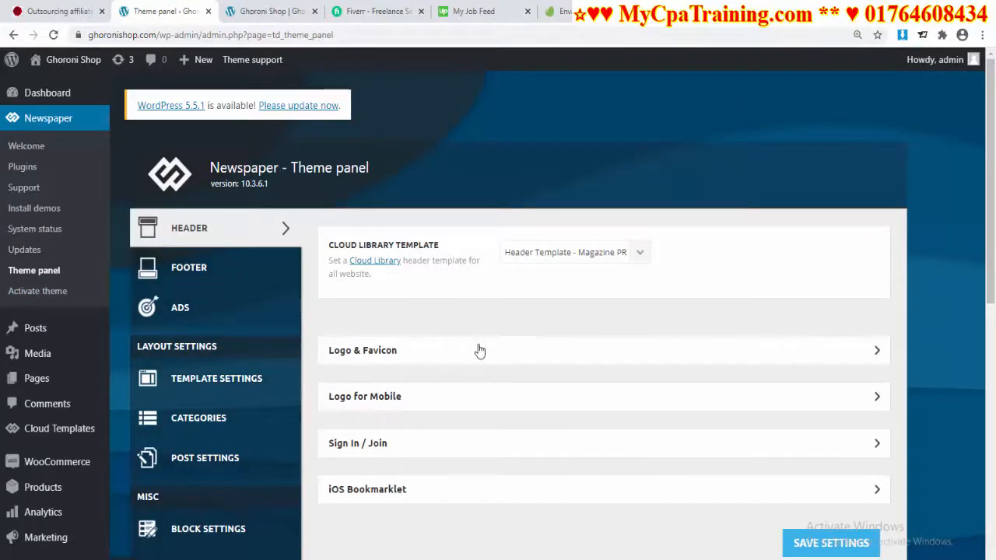
# Step: Review the Logo & Favicon and Logo for Mobile upload options in the Newspaper theme panel's Header settings
pyautogui.scroll(-2, 480, 350)
pyautogui.click(869, 221)
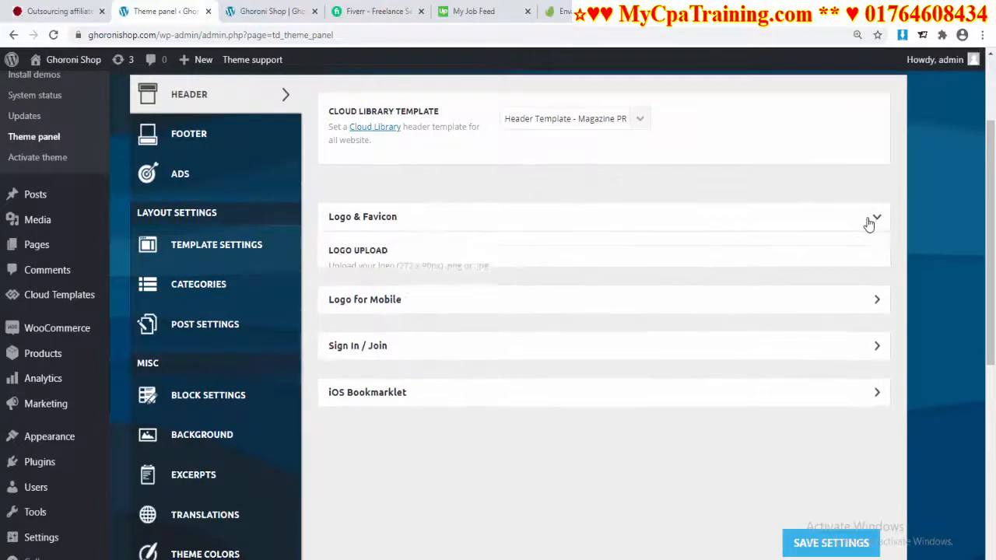
pyautogui.scroll(-7, 493, 382)
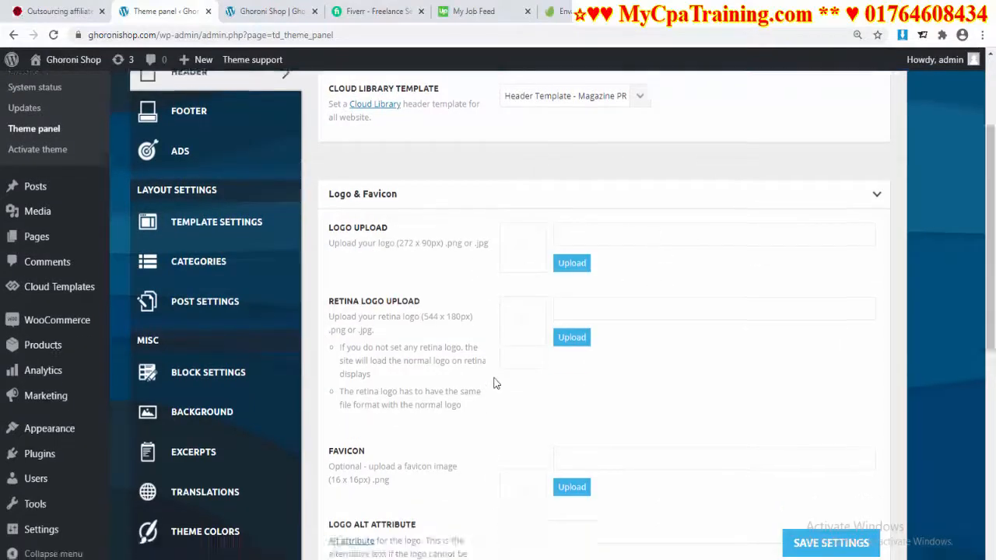
pyautogui.scroll(9, 492, 394)
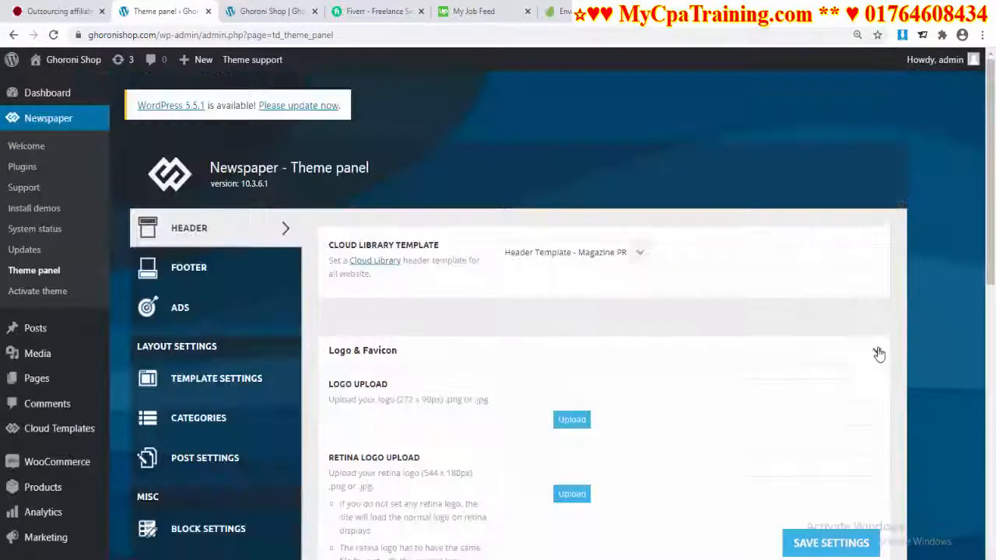
pyautogui.click(877, 354)
pyautogui.scroll(-1, 468, 378)
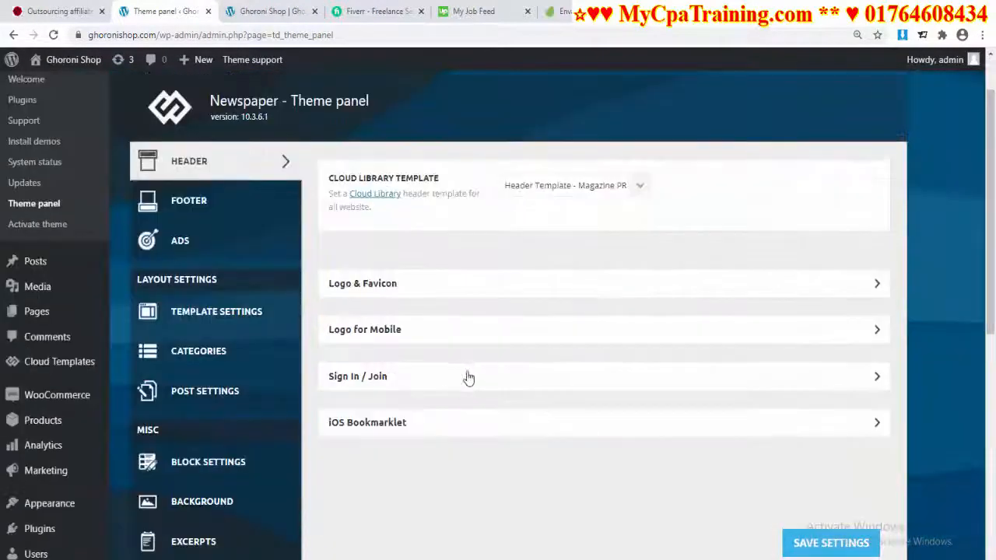
pyautogui.click(863, 334)
pyautogui.scroll(-5, 529, 405)
pyautogui.scroll(3, 530, 399)
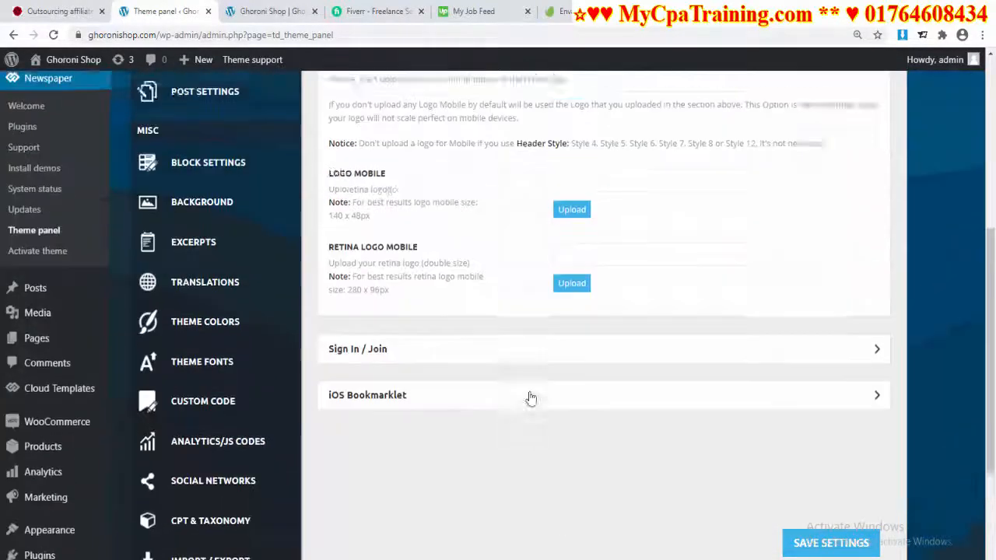
pyautogui.click(848, 199)
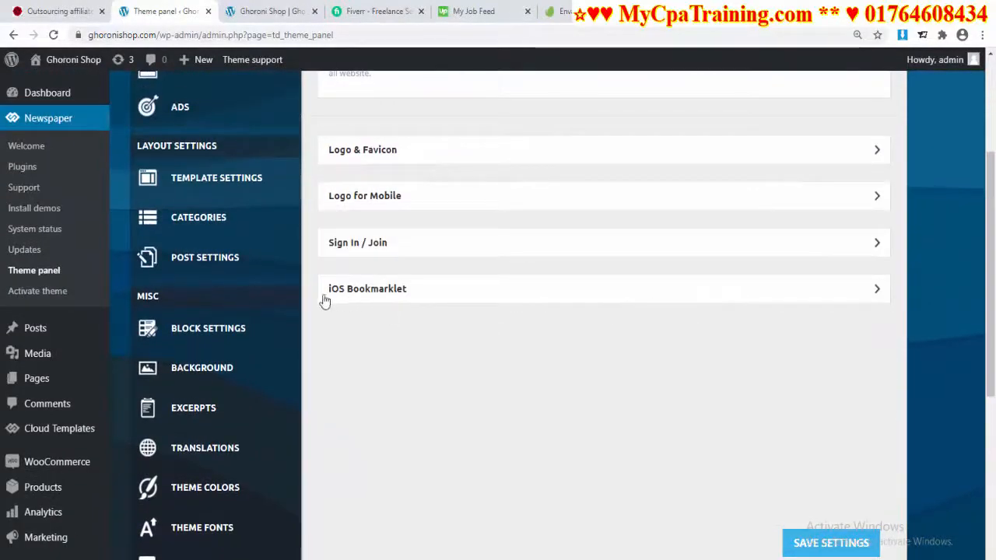
# Step: Expand the iOS Bookmarklet section of the Header settings and look over its icon upload options
pyautogui.click(877, 289)
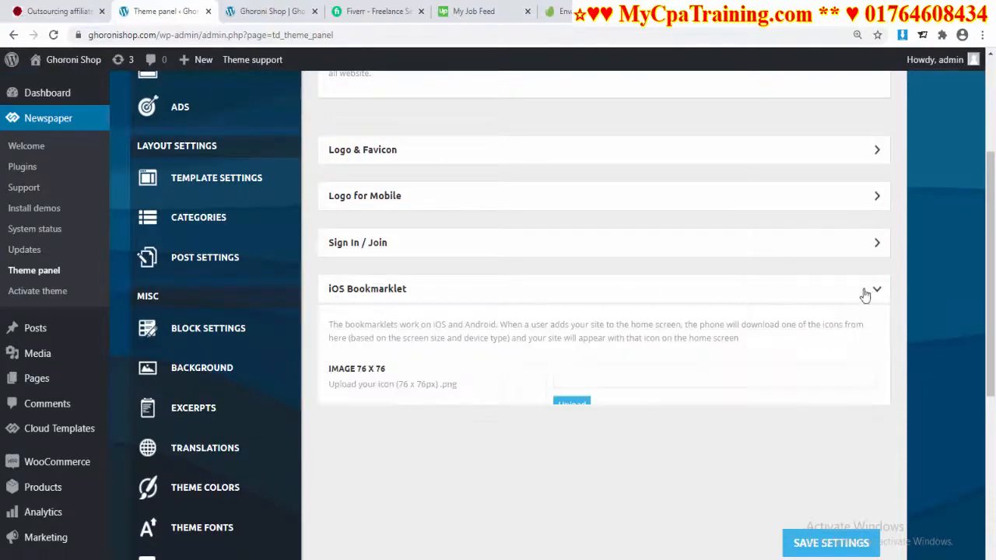
pyautogui.scroll(-3, 489, 393)
pyautogui.scroll(6, 489, 385)
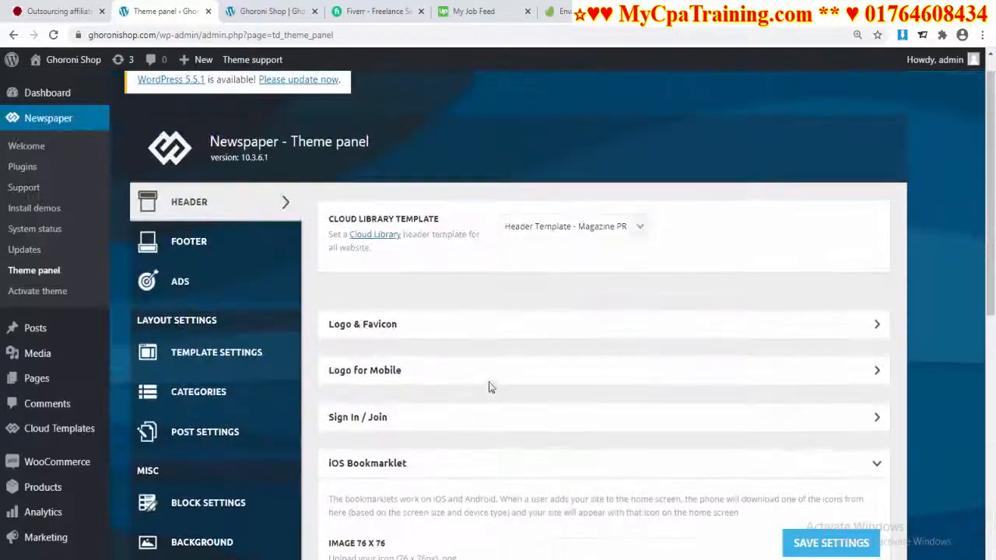
# Step: Show the theme panel's Ads settings and expand the Header ad section
pyautogui.scroll(-2, 311, 257)
pyautogui.click(178, 149)
pyautogui.scroll(2, 470, 259)
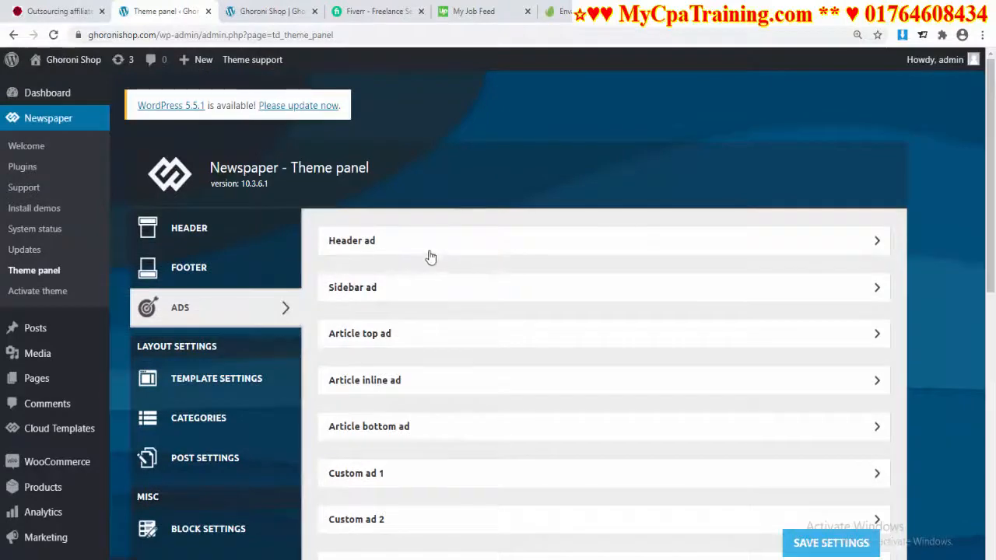
pyautogui.click(430, 250)
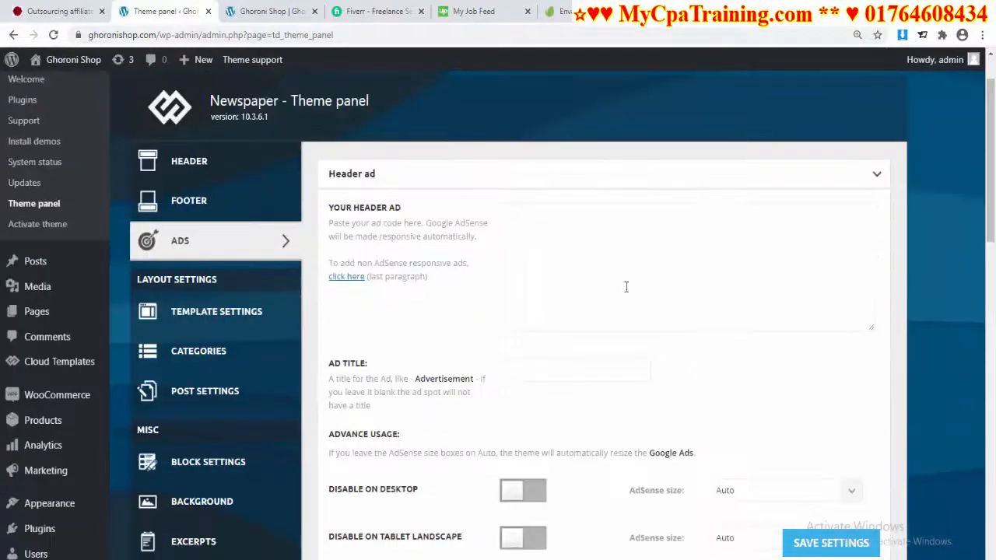
# Step: Check the header banner ad on the live Ghoroni Shop homepage and look through all ad spots in the theme panel's Ads settings
pyautogui.click(276, 13)
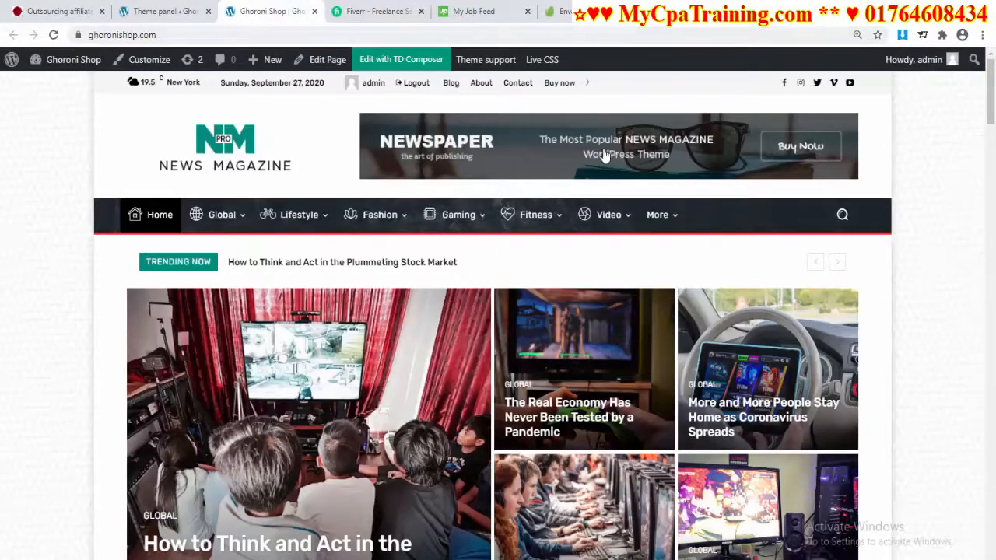
pyautogui.click(159, 11)
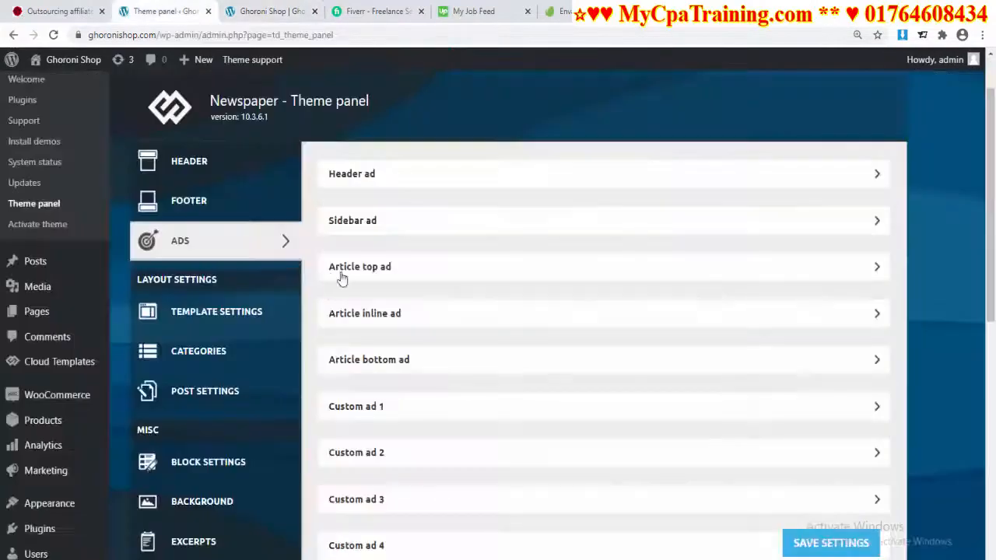
pyautogui.scroll(-7, 460, 329)
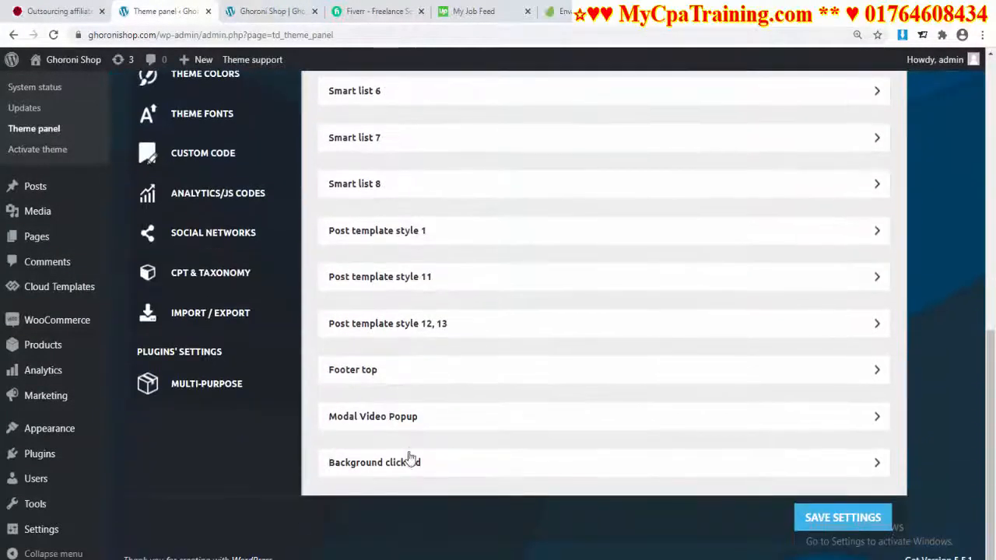
pyautogui.scroll(8, 407, 399)
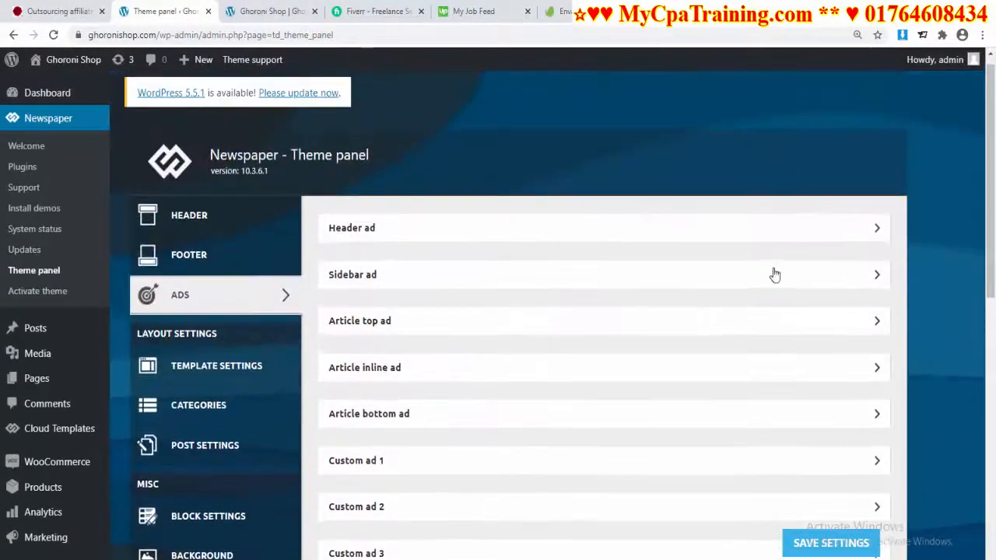
# Step: Show the Template Settings and look through the per category settings in the Categories section
pyautogui.scroll(-1, 544, 311)
pyautogui.click(218, 308)
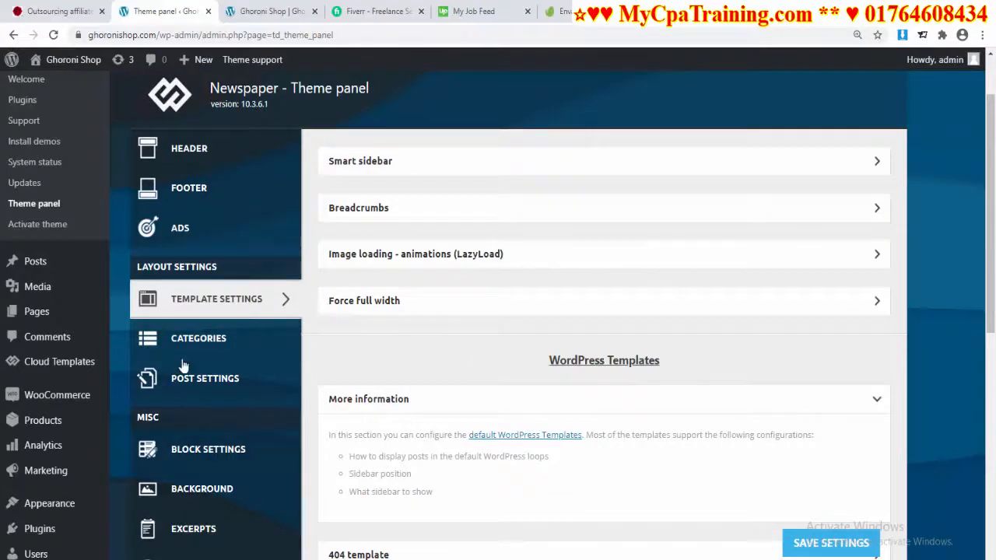
pyautogui.click(200, 343)
pyautogui.scroll(-10, 470, 369)
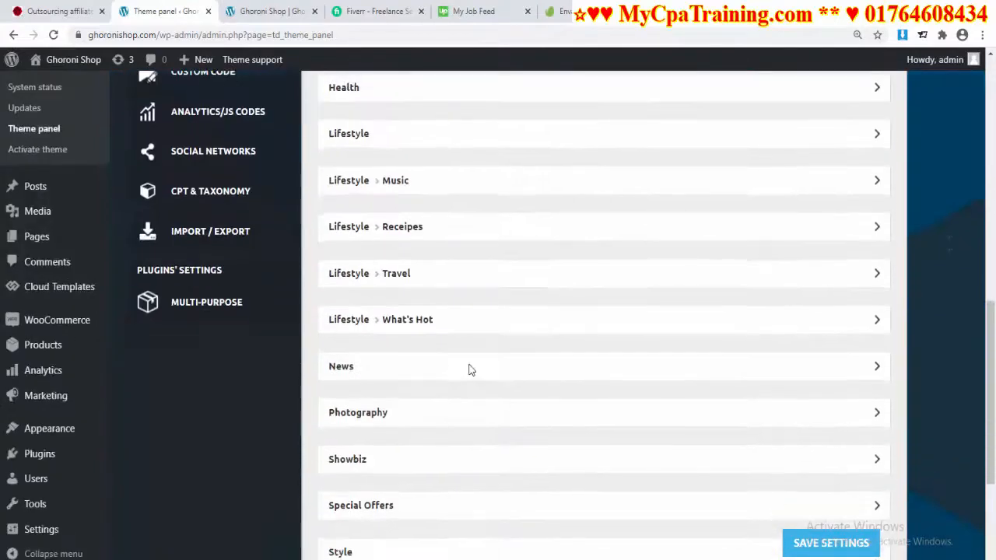
pyautogui.scroll(-3, 469, 370)
pyautogui.scroll(10, 466, 369)
# Step: Review the option groups in the theme panel's Post Settings section
pyautogui.scroll(-2, 467, 362)
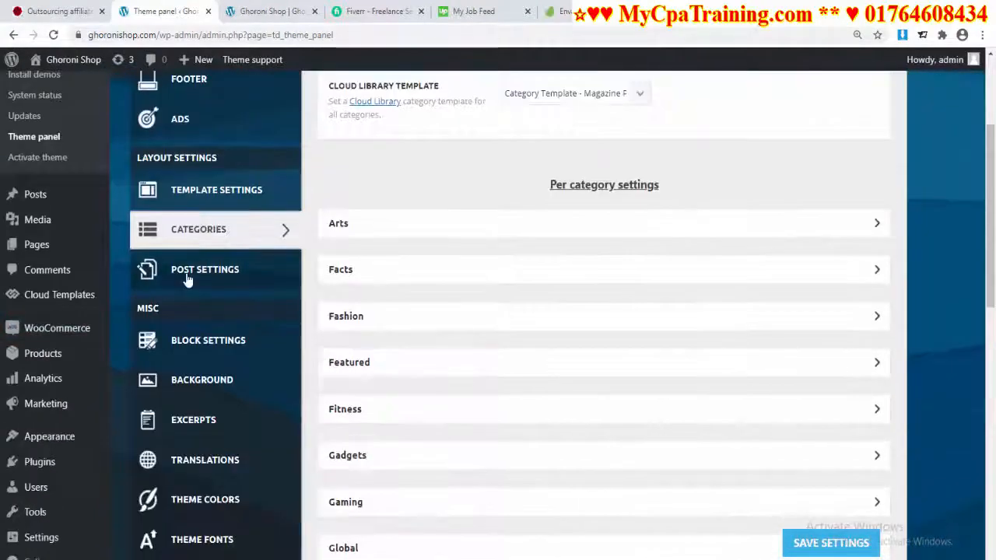
pyautogui.click(187, 279)
pyautogui.scroll(1, 433, 306)
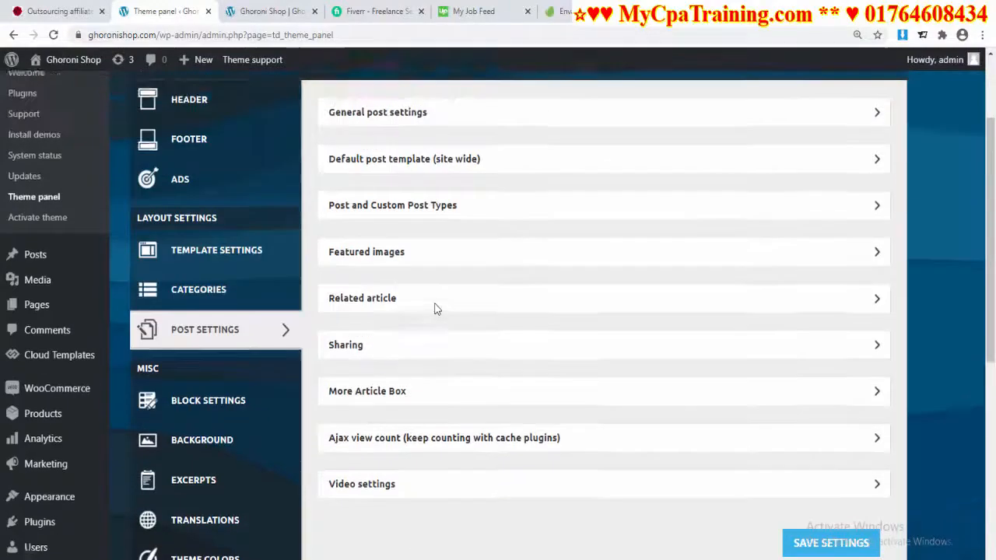
# Step: Review the block header templates in Block Settings and show the Background image options
pyautogui.scroll(-3, 433, 307)
pyautogui.click(201, 210)
pyautogui.scroll(6, 598, 333)
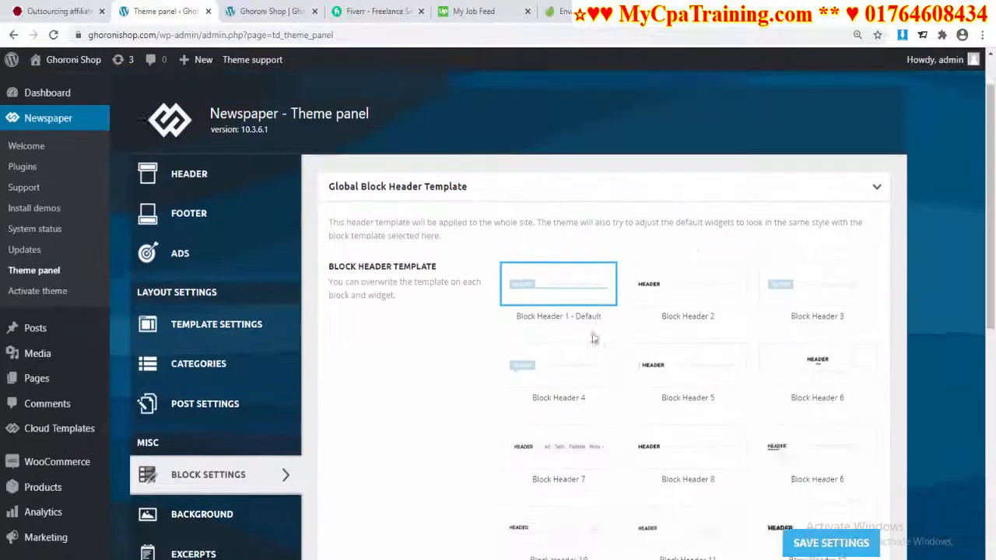
pyautogui.scroll(-10, 653, 323)
pyautogui.scroll(4, 567, 347)
pyautogui.click(204, 216)
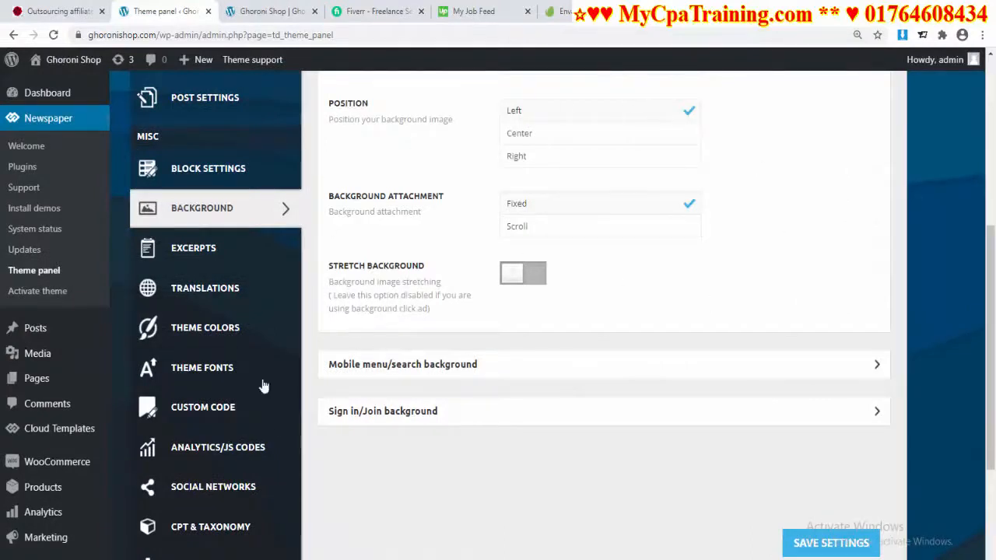
# Step: Show the Translations settings and look through the header, footer and content groups of the Theme Colors section
pyautogui.click(205, 297)
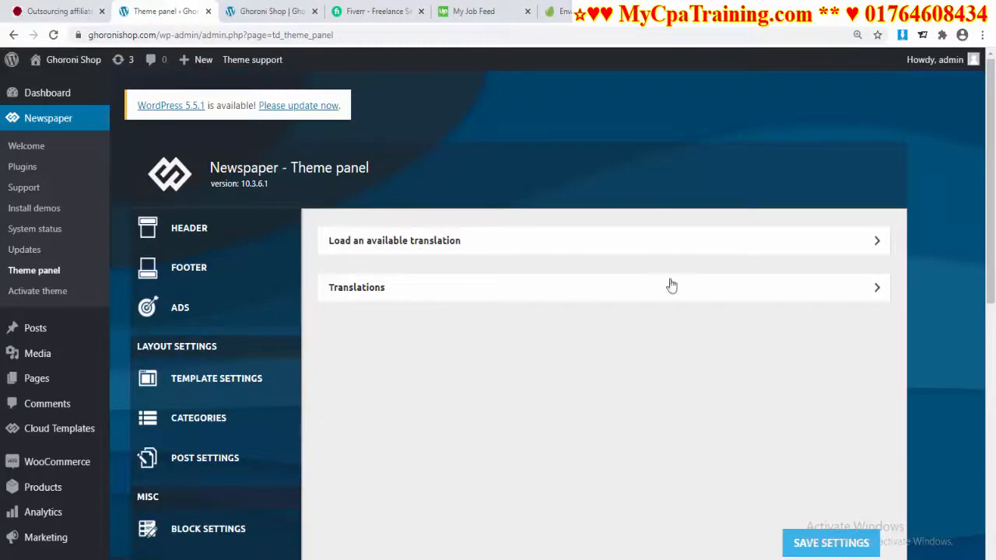
pyautogui.scroll(-5, 504, 433)
pyautogui.click(221, 291)
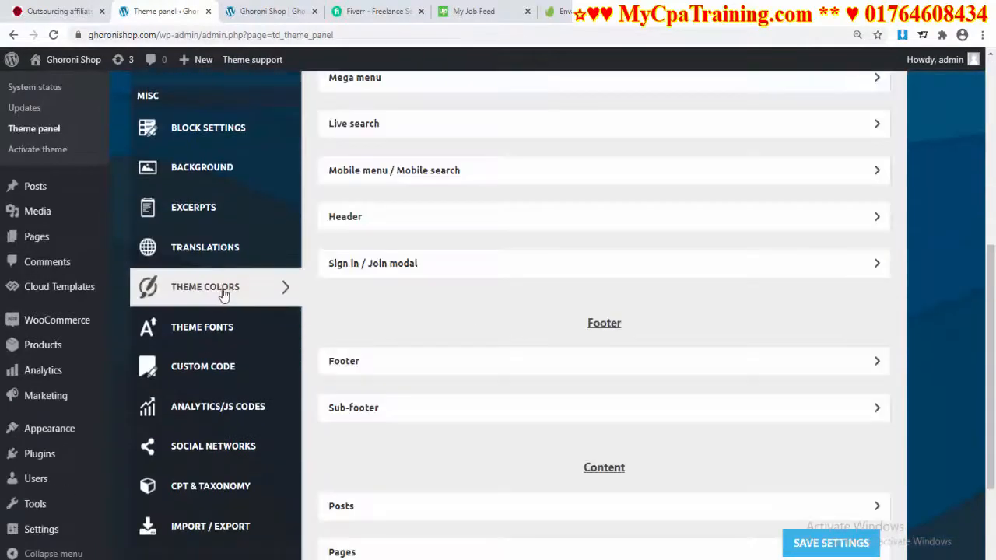
pyautogui.scroll(-7, 547, 374)
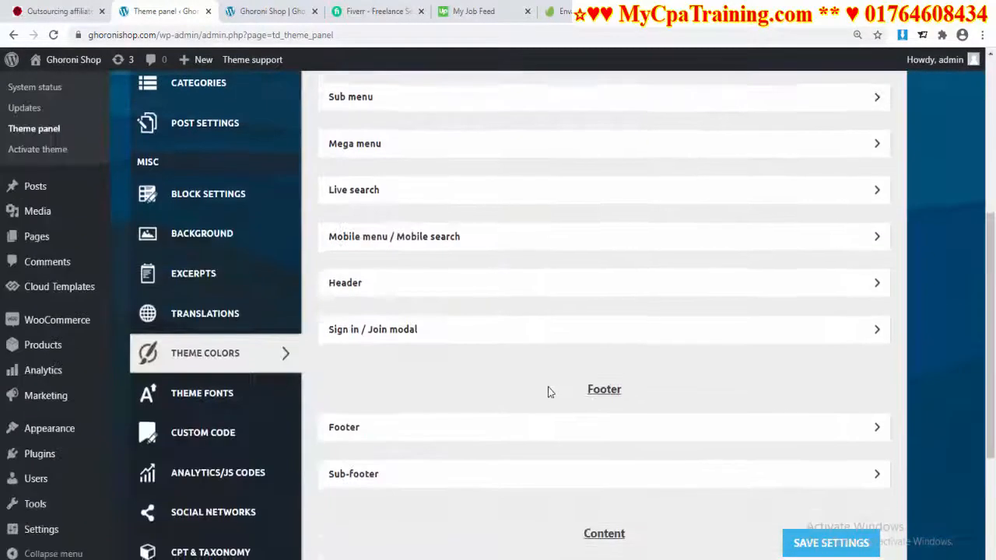
pyautogui.scroll(2, 498, 398)
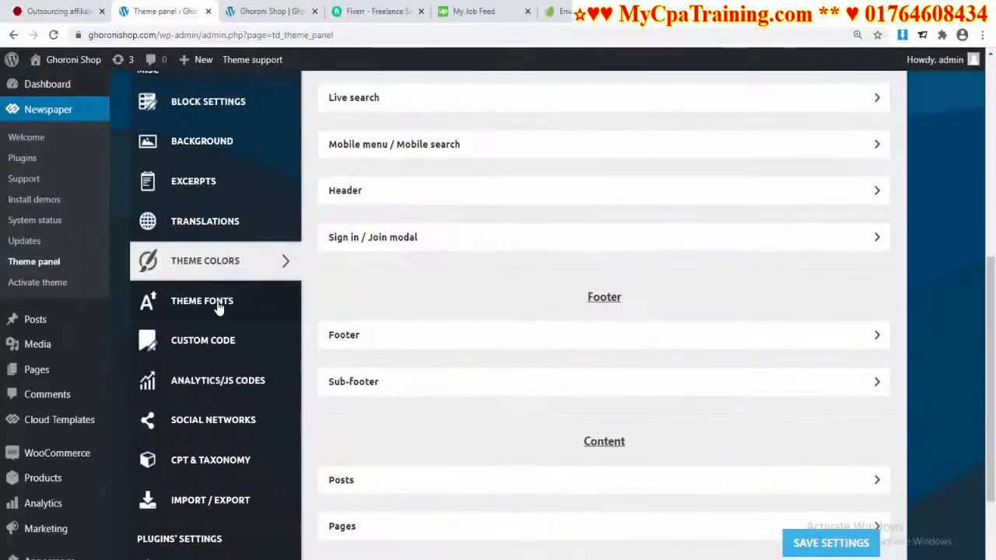
# Step: Look through the font groups in the theme panel's Theme Fonts section
pyautogui.click(279, 307)
pyautogui.scroll(-4, 573, 407)
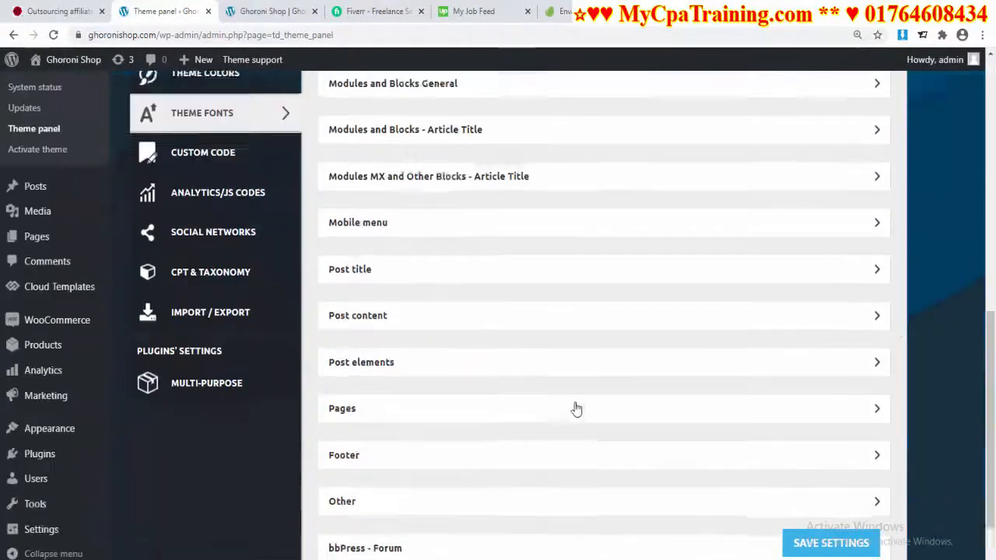
pyautogui.scroll(5, 573, 407)
# Step: Review the Custom Code section and show the header and footer script fields in Analytics/JS Codes
pyautogui.scroll(-3, 568, 411)
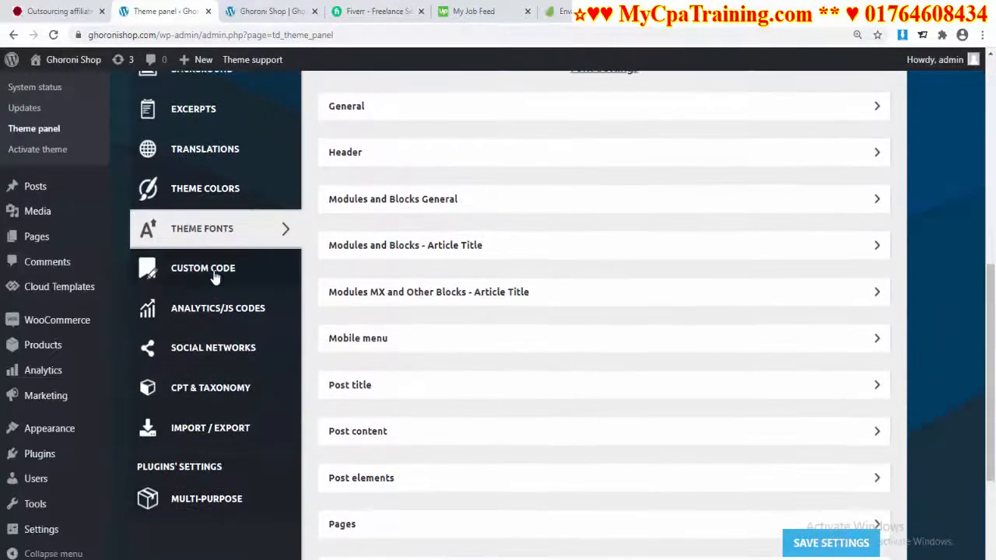
pyautogui.click(265, 274)
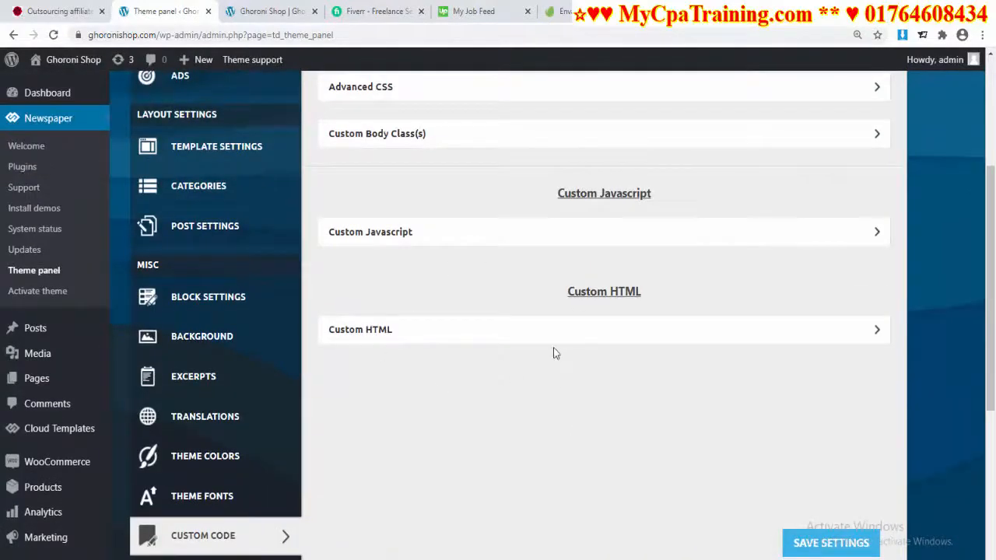
pyautogui.scroll(-4, 553, 351)
pyautogui.click(205, 256)
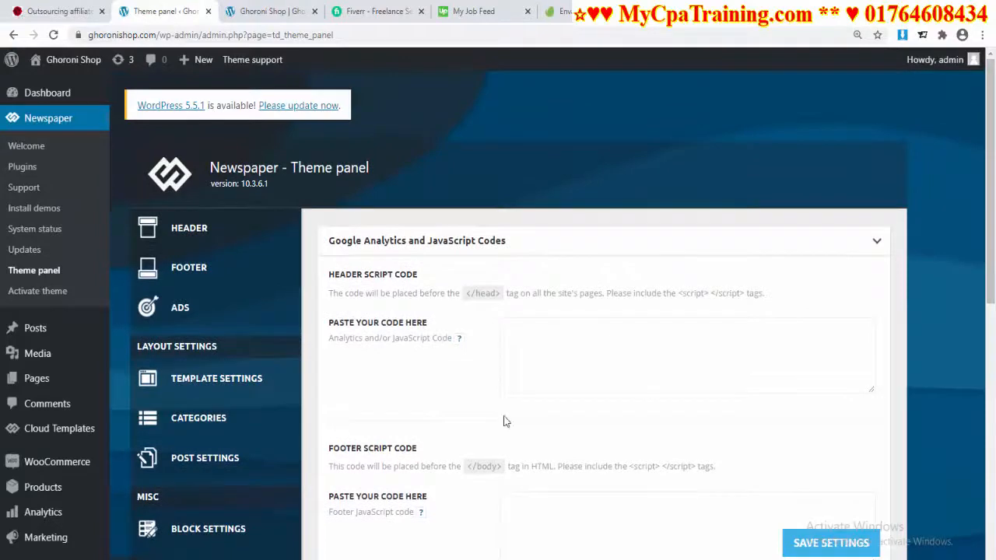
# Step: Review the Social Networks section, including the Instagram account access configuration and the options below it
pyautogui.scroll(-7, 503, 420)
pyautogui.click(211, 317)
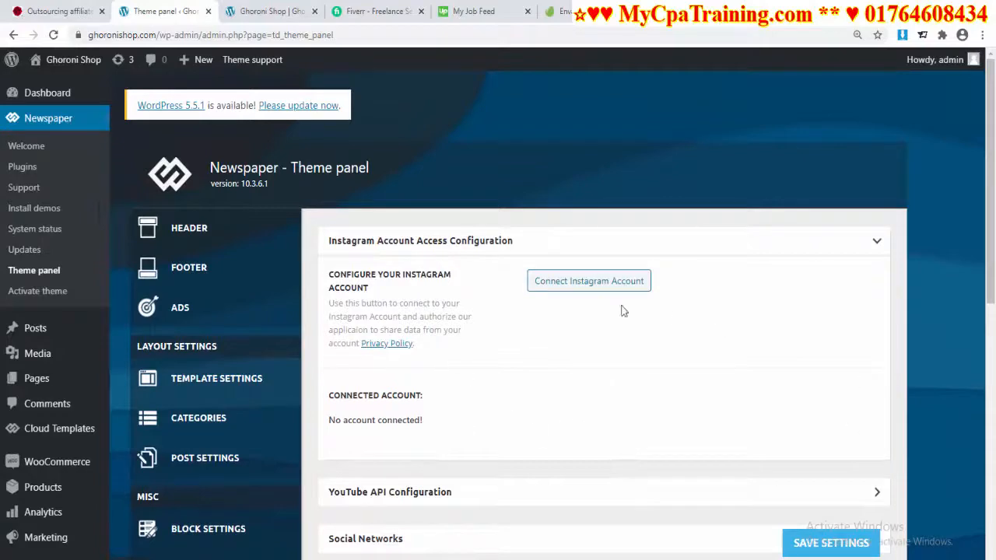
pyautogui.scroll(-7, 654, 366)
# Step: Switch to the live Ghoroni Shop site and look over its homepage and Fitness mega menu
pyautogui.hotkey('ctrl', 'Tab')
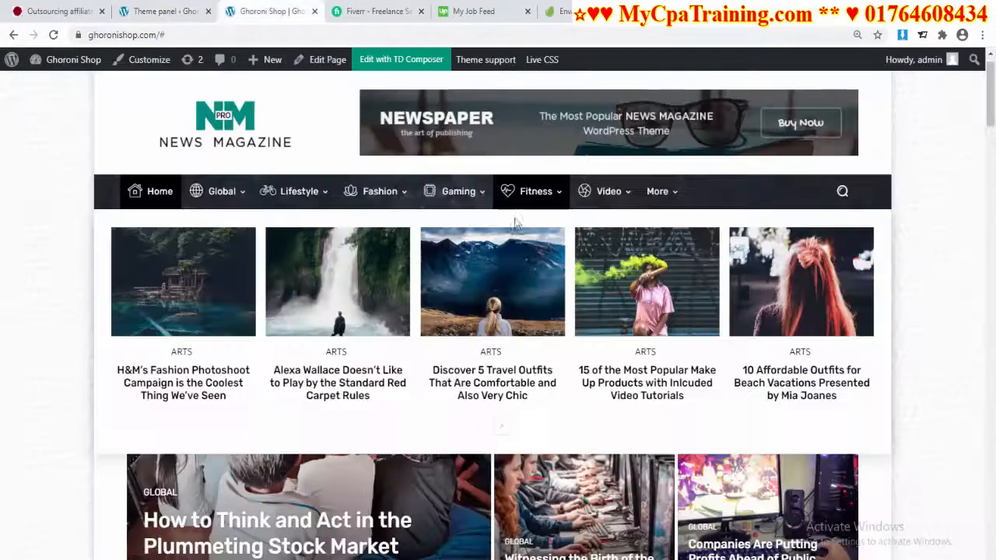
pyautogui.hotkey('alt', 'Left')
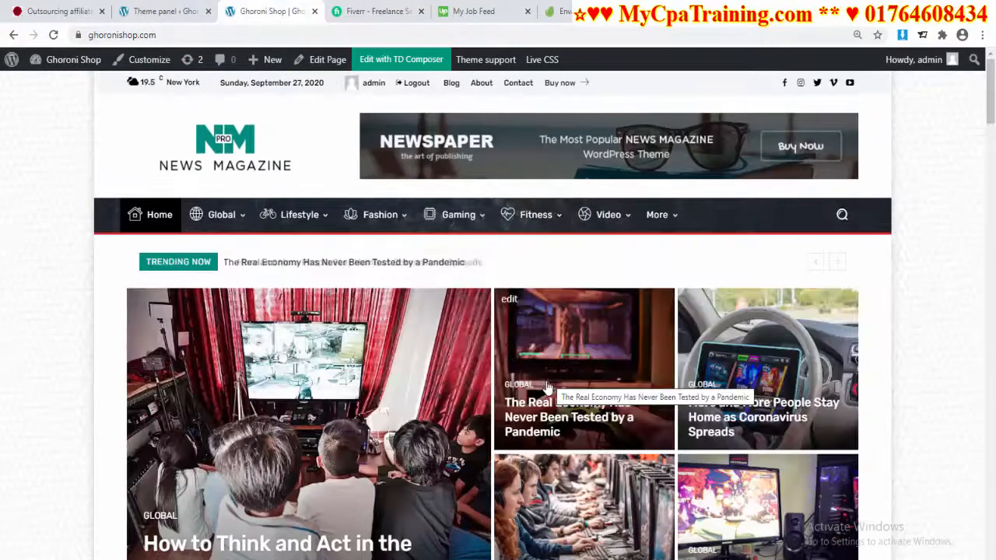
# Step: Highlight the Newspaper theme's sales figure on its ThemeForest page, and switch to the MyCpaTraining website
pyautogui.click(789, 19)
pyautogui.scroll(-6, 756, 403)
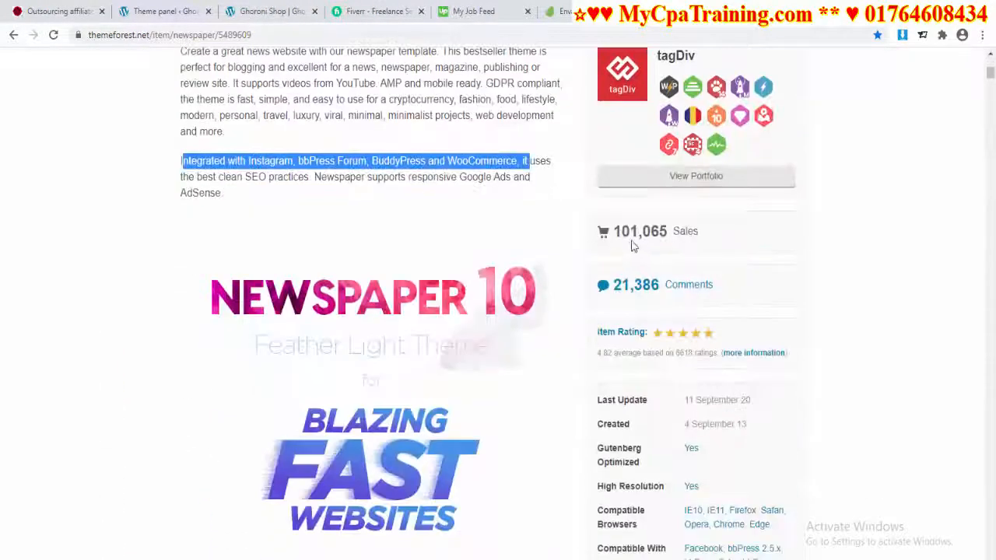
pyautogui.moveTo(613, 231); pyautogui.dragTo(698, 233)
pyautogui.hotkey('ctrl', '1')
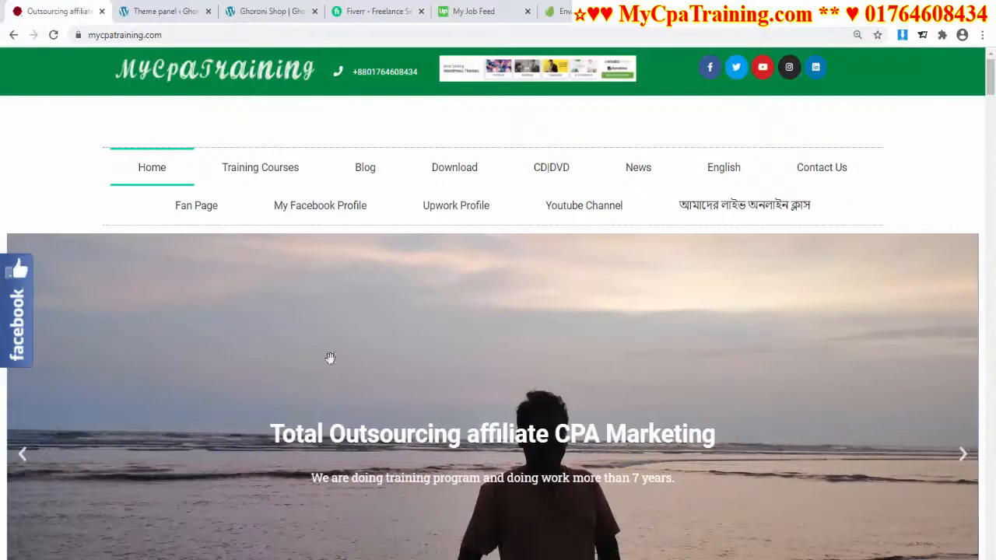